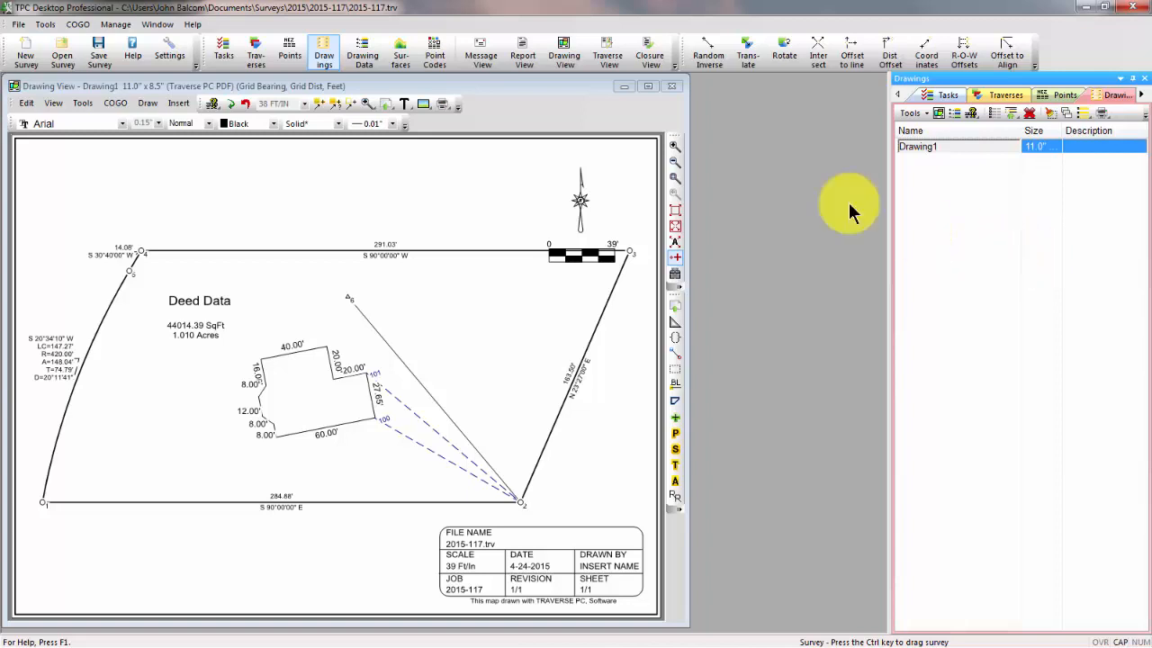
# Step: Start a new drawing in the Drawing Manager and name it Final
pyautogui.click(113, 25)
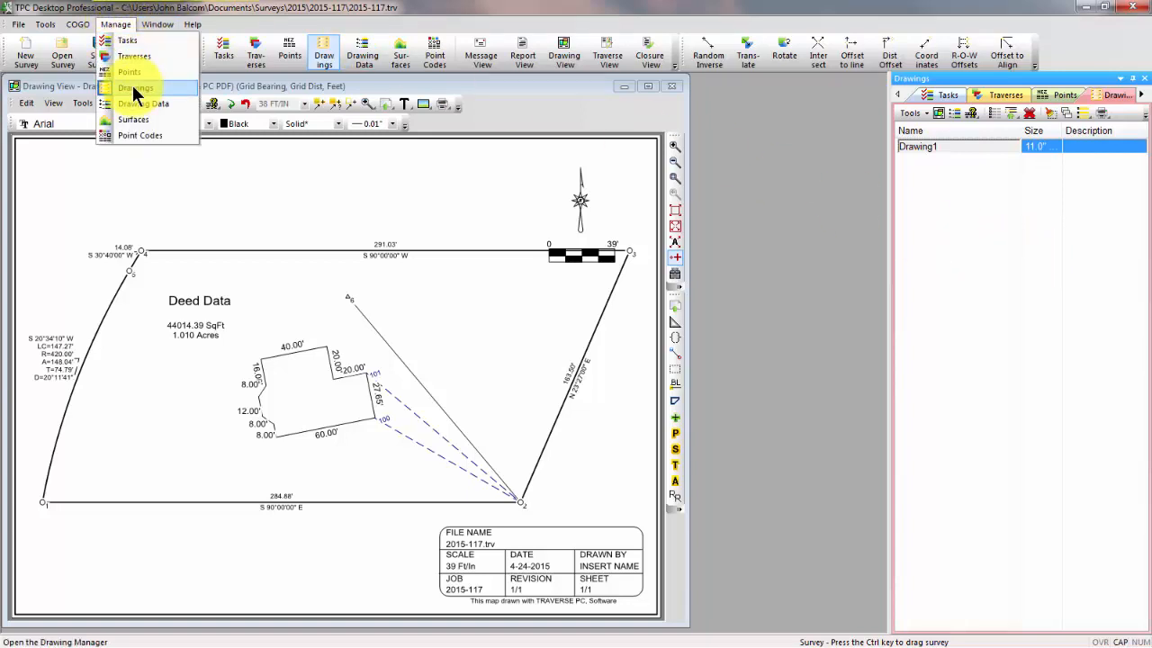
pyautogui.click(988, 244)
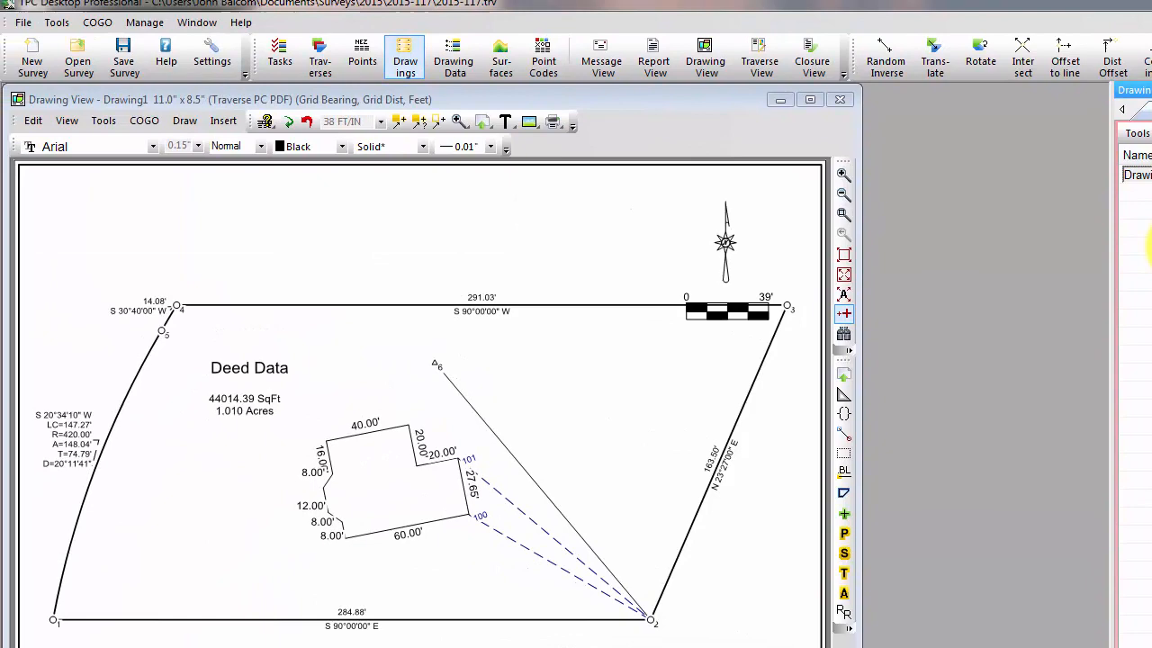
pyautogui.doubleClick(897, 165)
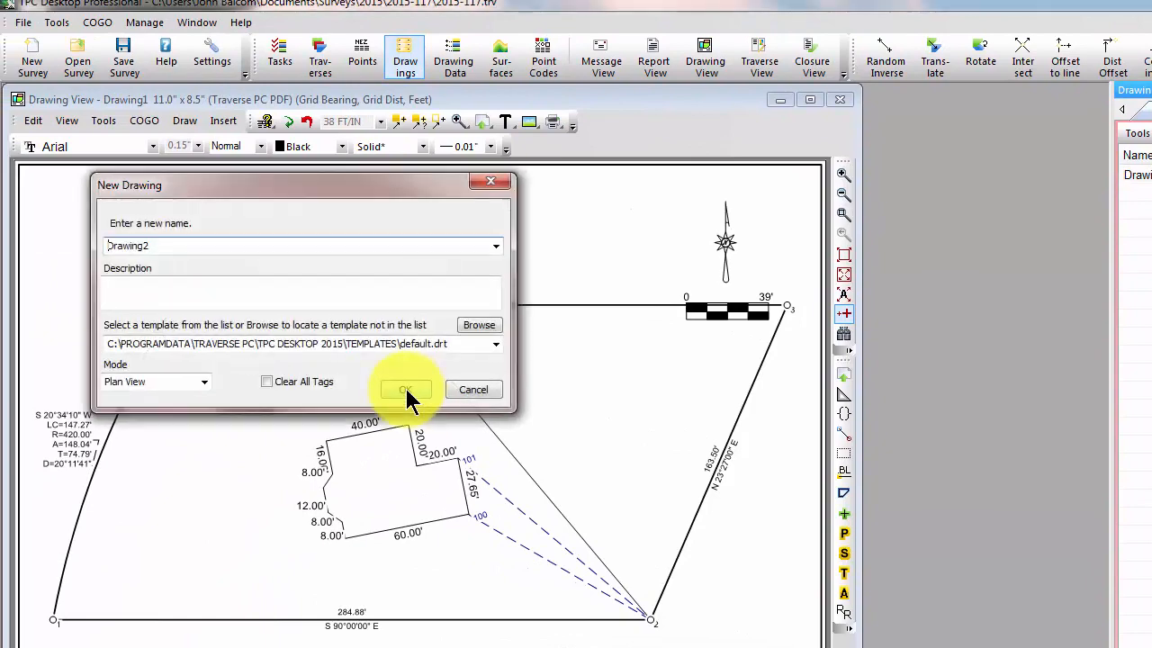
pyautogui.moveTo(334, 182)
pyautogui.mouseDown()
pyautogui.moveTo(727, 293)
pyautogui.moveTo(795, 259)
pyautogui.mouseUp()
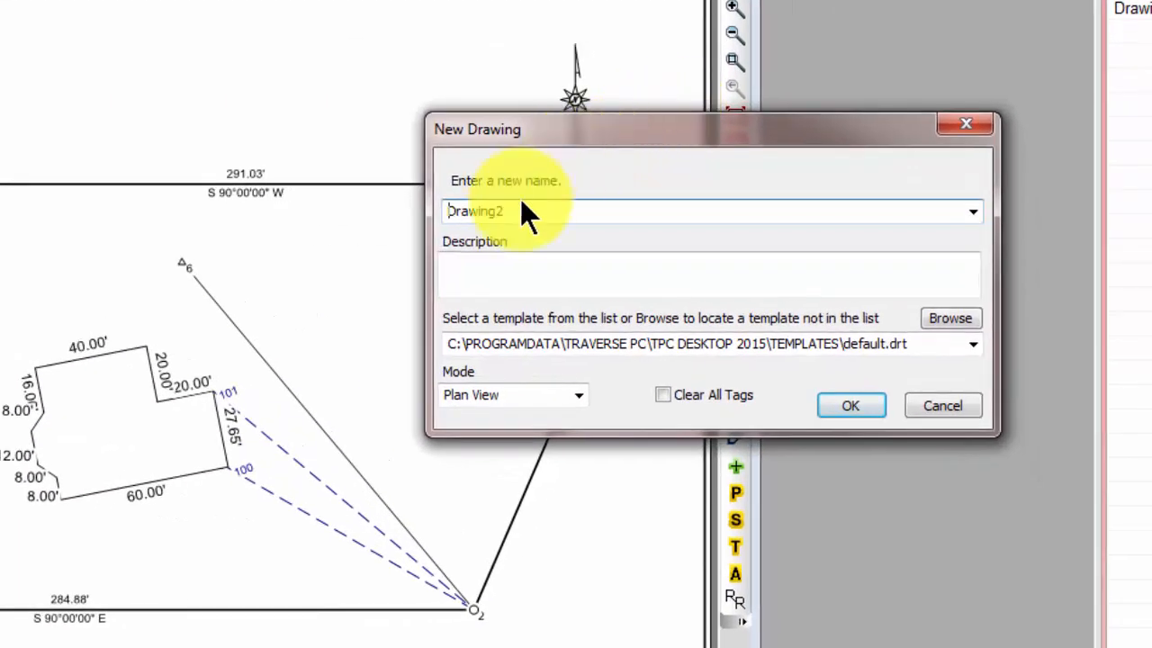
pyautogui.click(525, 210)
pyautogui.doubleClick(525, 210)
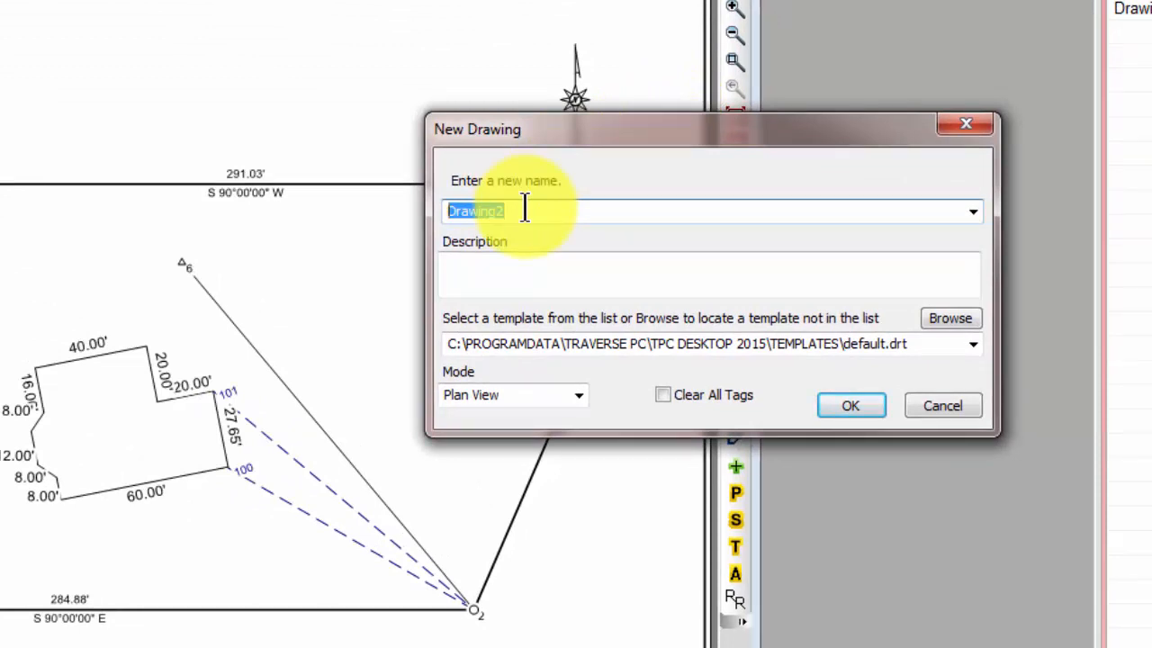
pyautogui.write('Final')
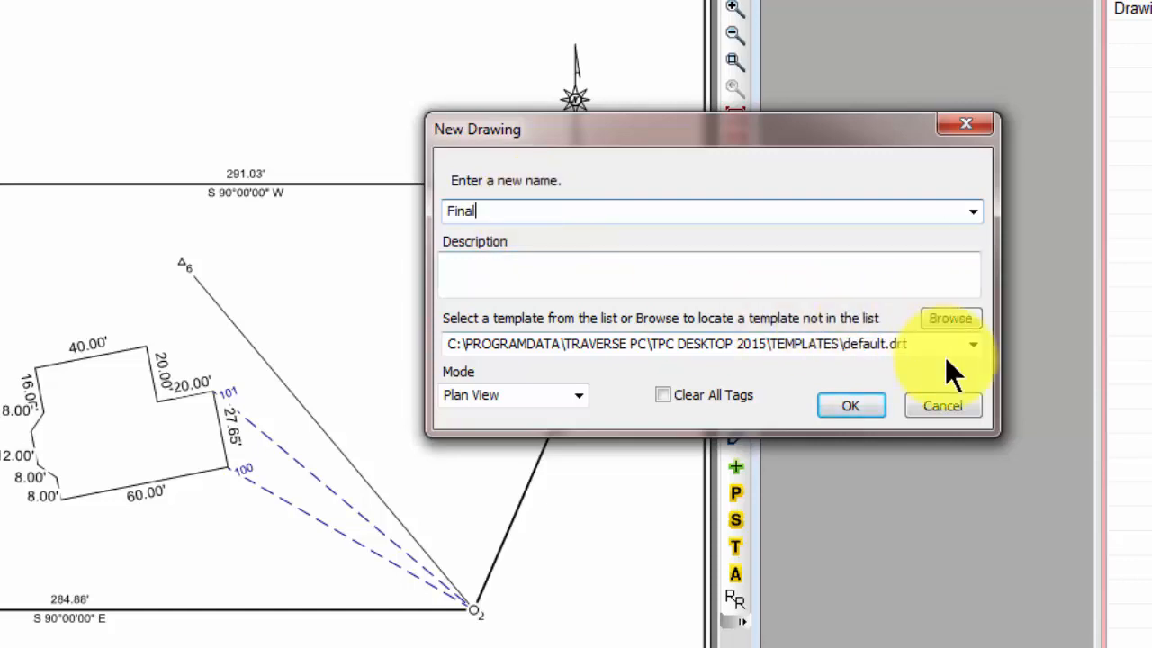
# Step: Choose the mortgage.drt template for the new drawing and create it
pyautogui.click(953, 319)
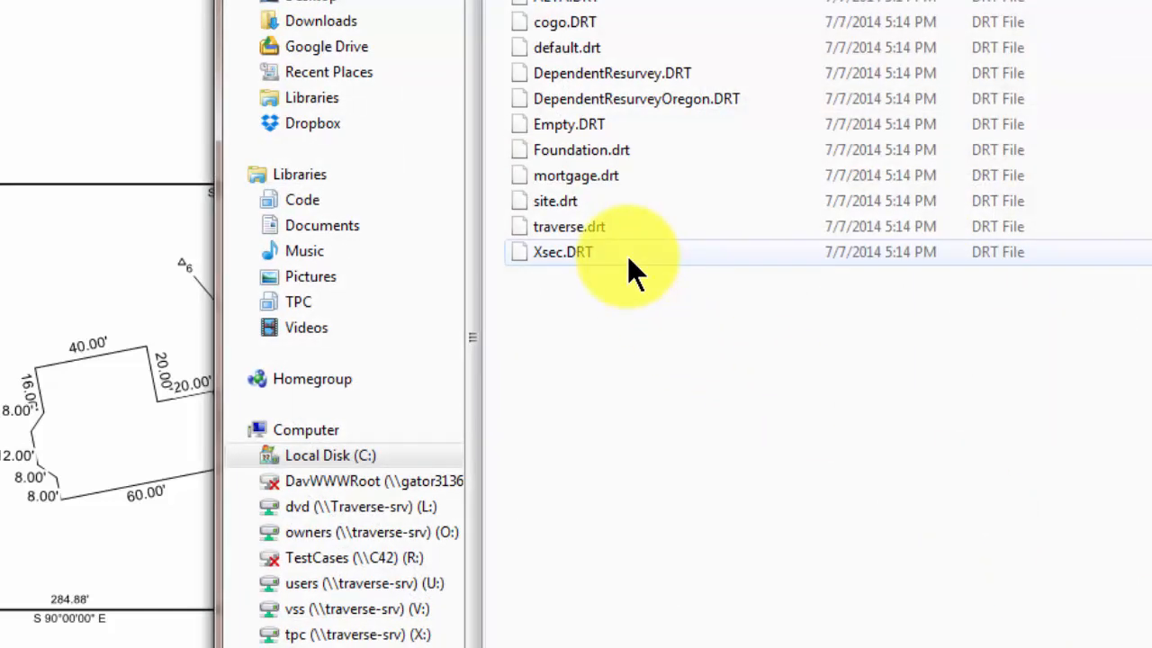
pyautogui.click(585, 175)
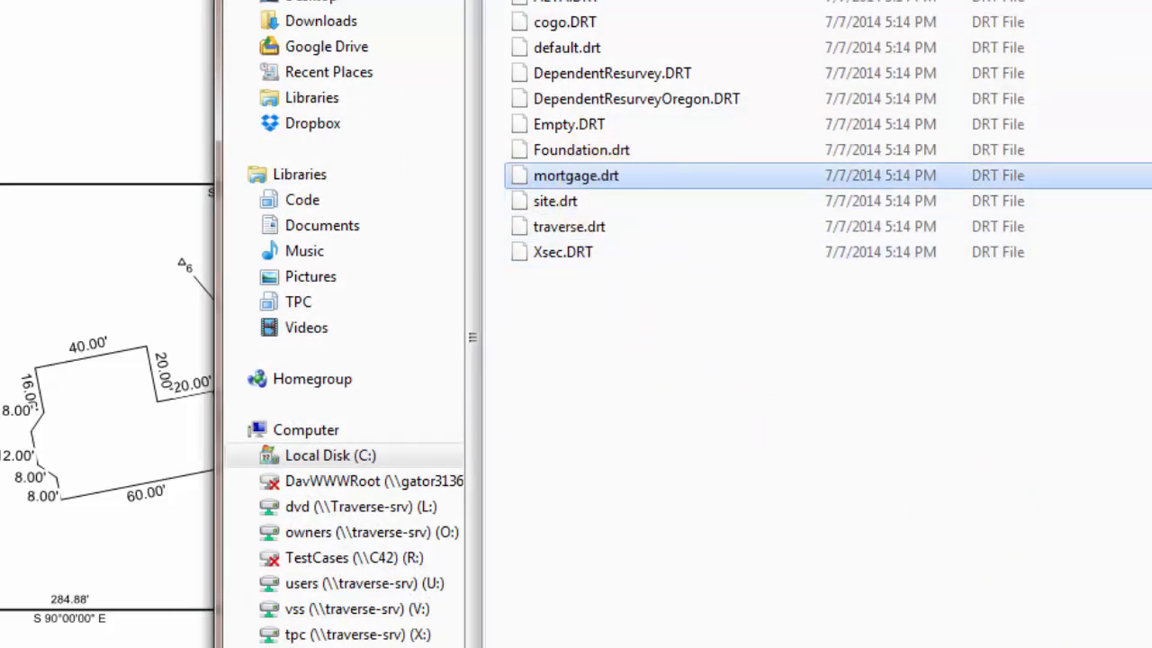
pyautogui.press('Return')
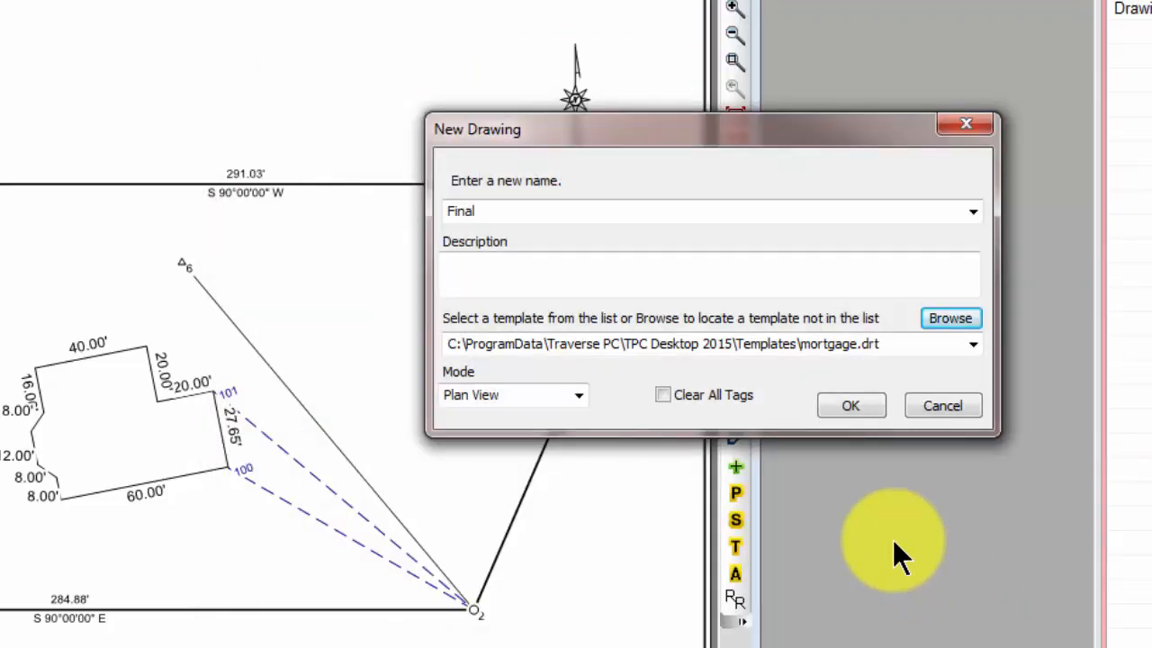
pyautogui.click(843, 409)
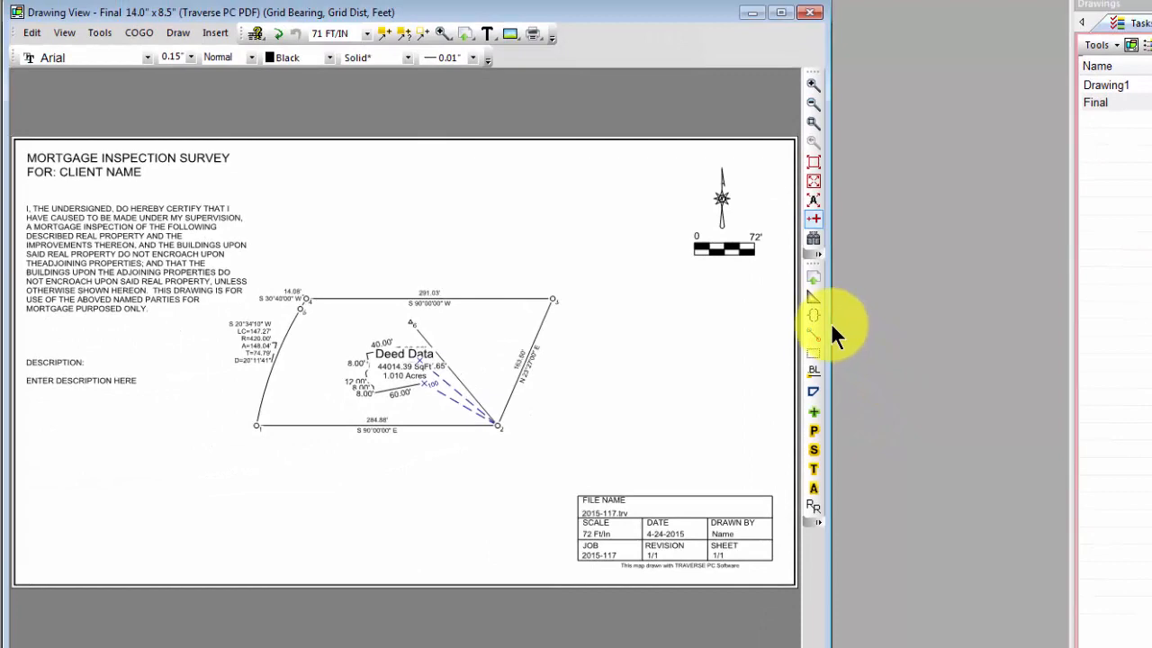
# Step: Widen the drawing window and turn off the Field Data traverse in the drawing
pyautogui.moveTo(831, 322)
pyautogui.mouseDown()
pyautogui.moveTo(983, 327)
pyautogui.moveTo(1003, 339)
pyautogui.mouseUp()
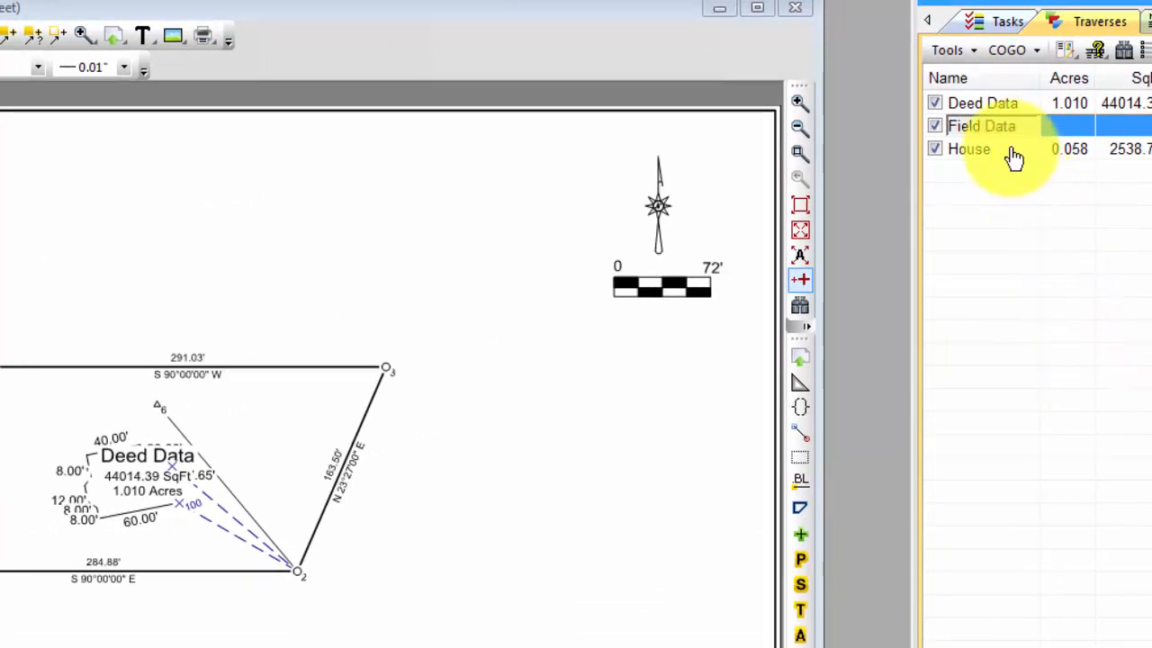
pyautogui.click(935, 126)
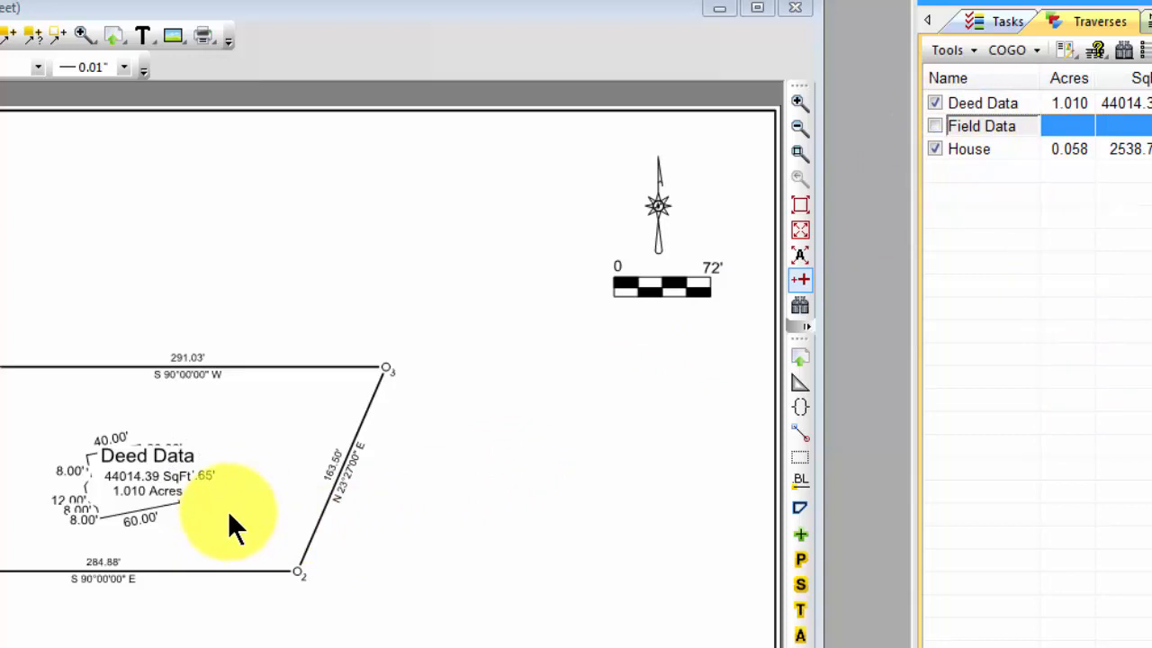
# Step: Move the Deed Data lot name and its area label off the house into the open part of the lot east of it
pyautogui.scroll(2, 228, 510)
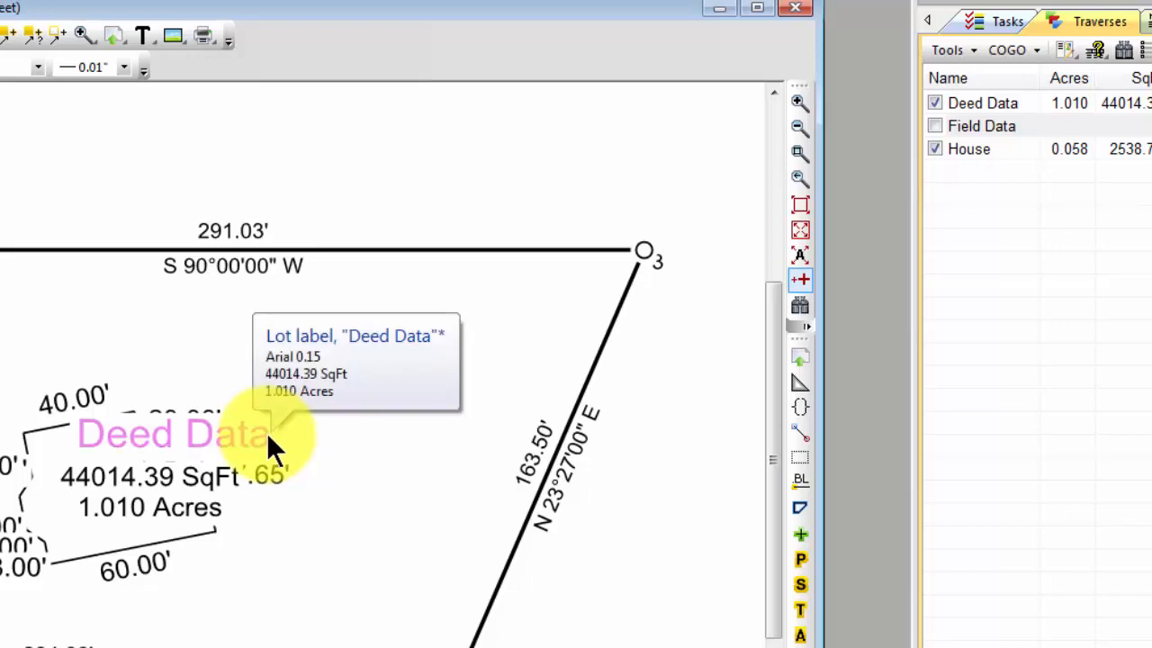
pyautogui.moveTo(267, 433); pyautogui.dragTo(459, 343)
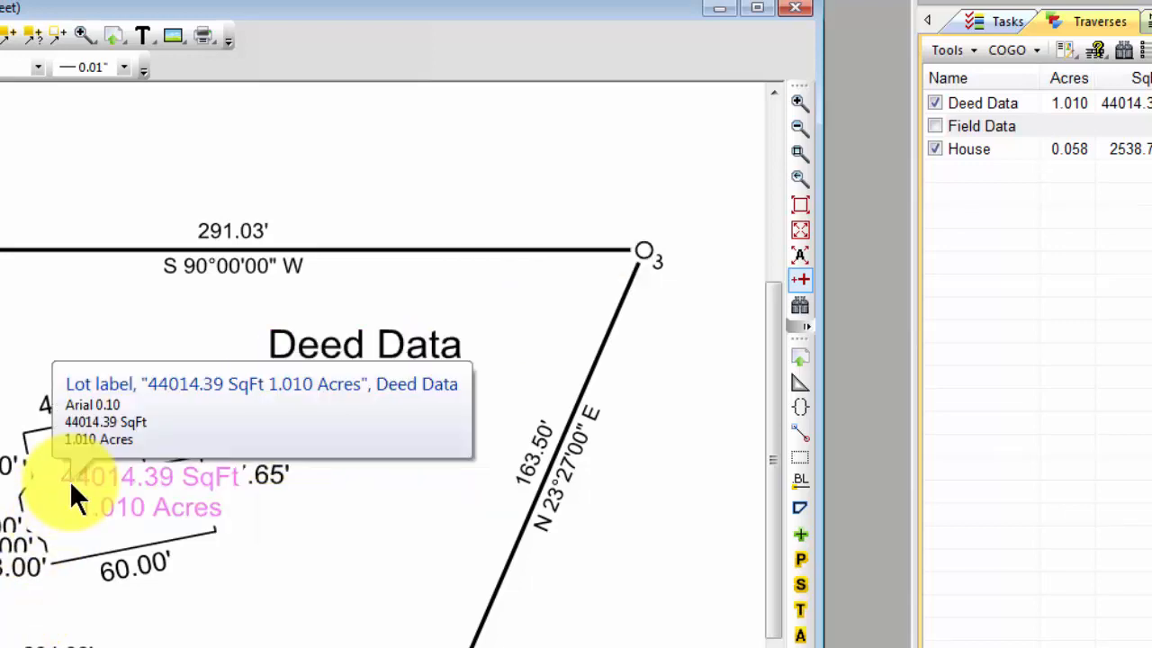
pyautogui.moveTo(69, 481); pyautogui.dragTo(321, 401)
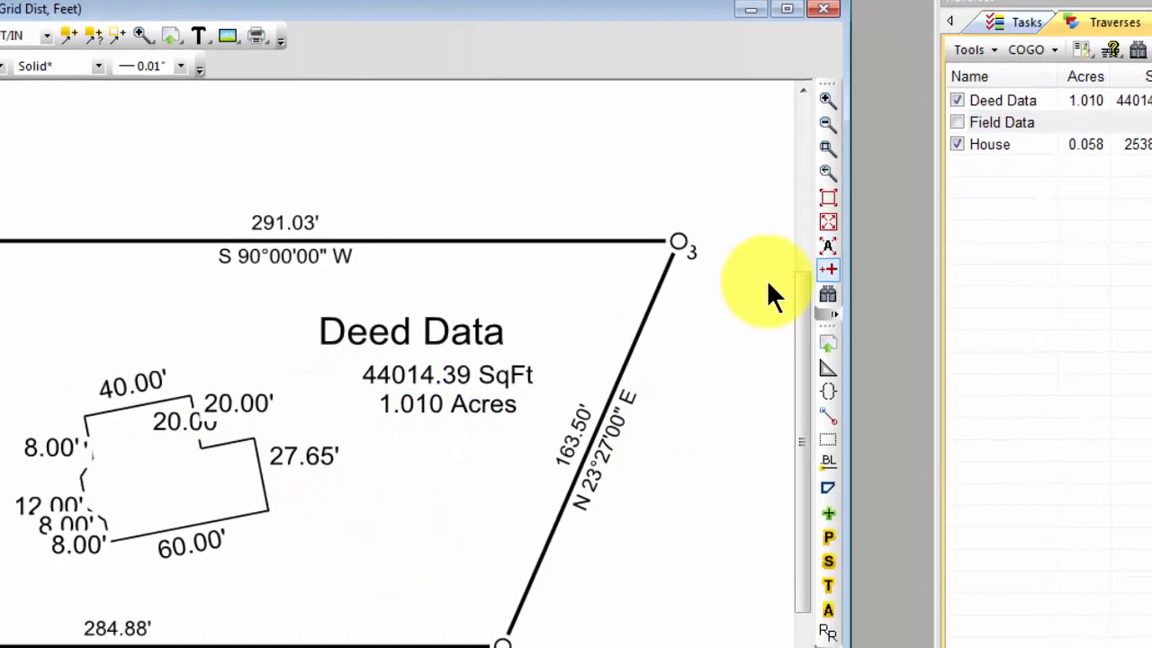
pyautogui.click(801, 206)
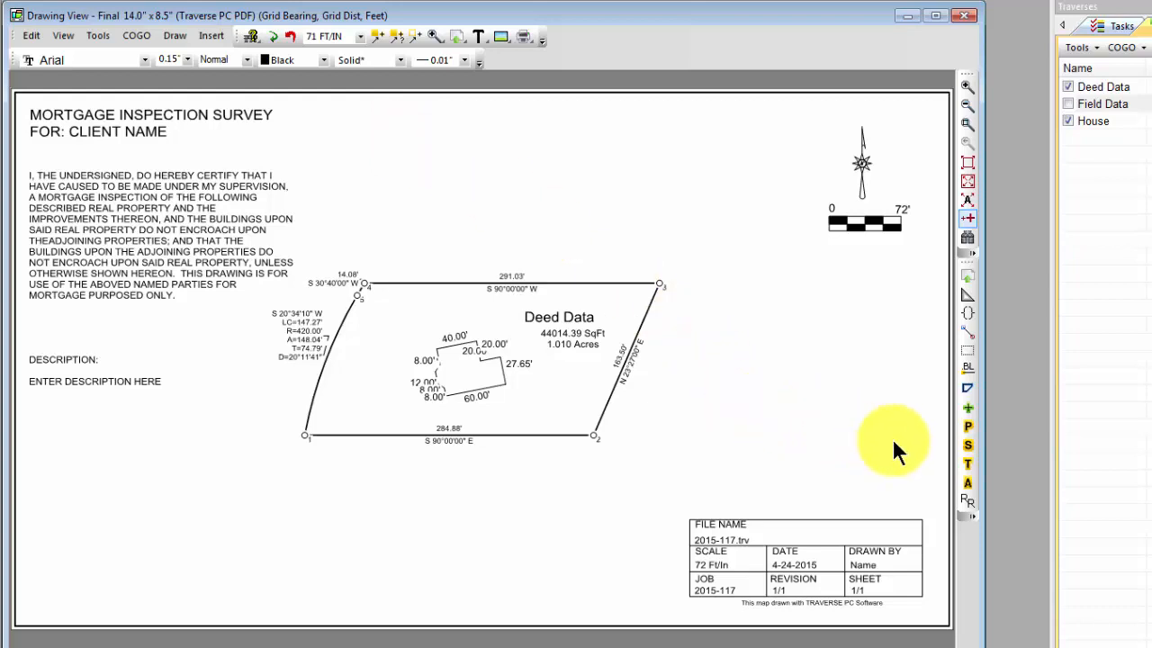
# Step: Highlight the paper space objects and the survey objects in turn, remove the highlighting, and decline to save the survey
pyautogui.click(967, 427)
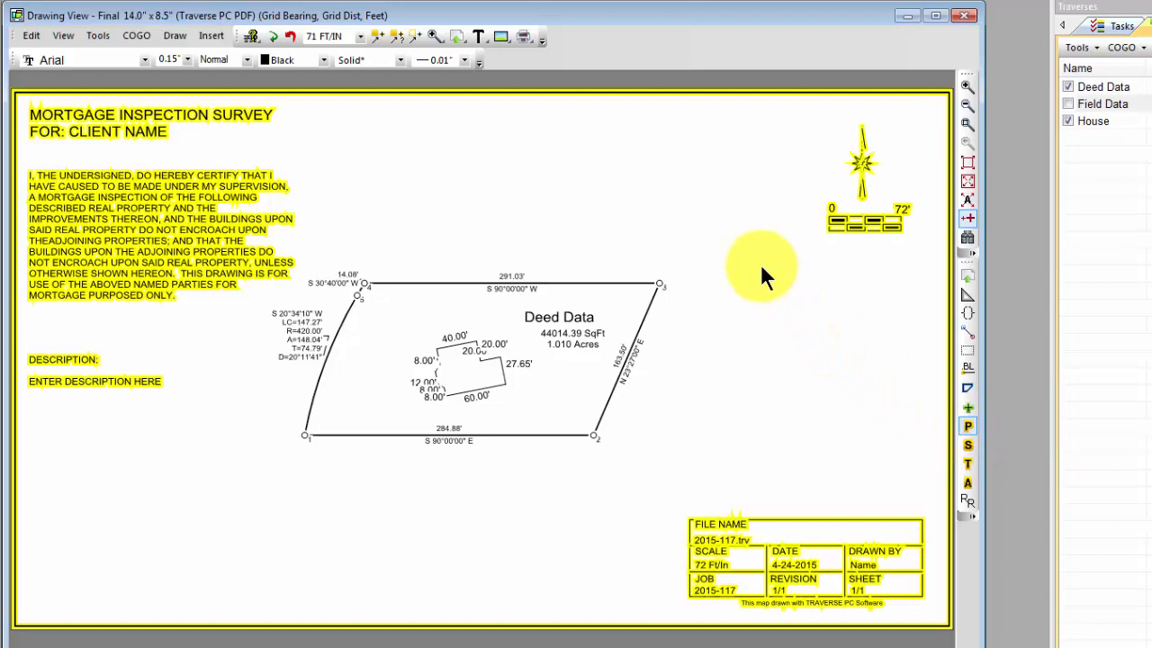
pyautogui.click(166, 128)
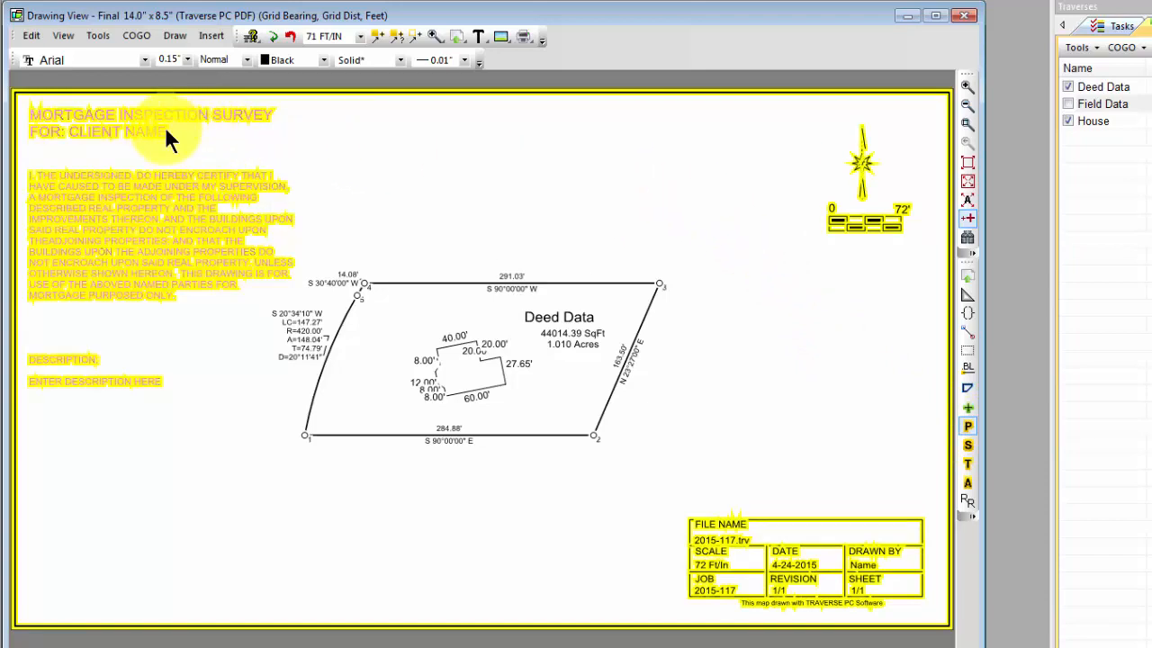
pyautogui.click(80, 426)
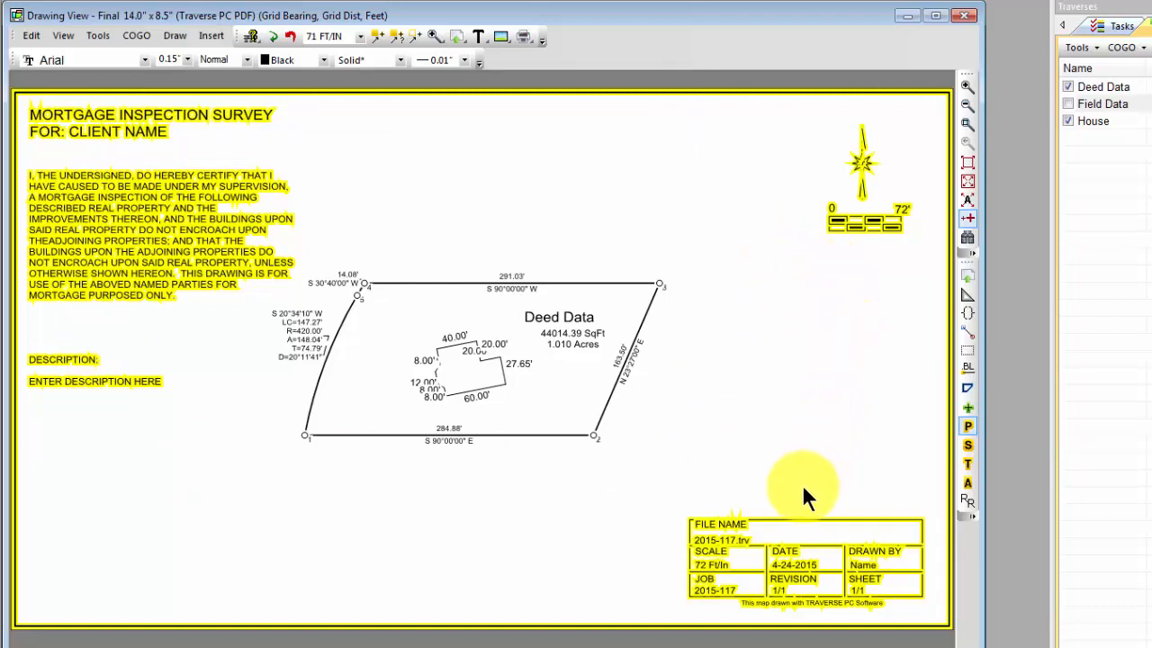
pyautogui.click(966, 445)
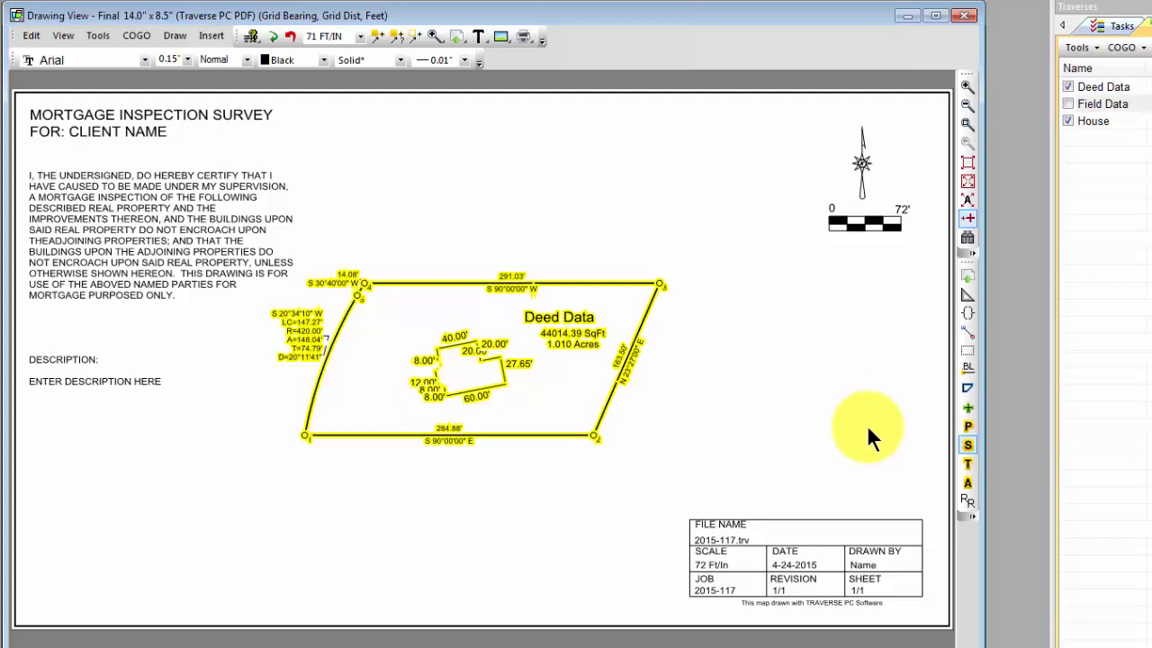
pyautogui.click(964, 447)
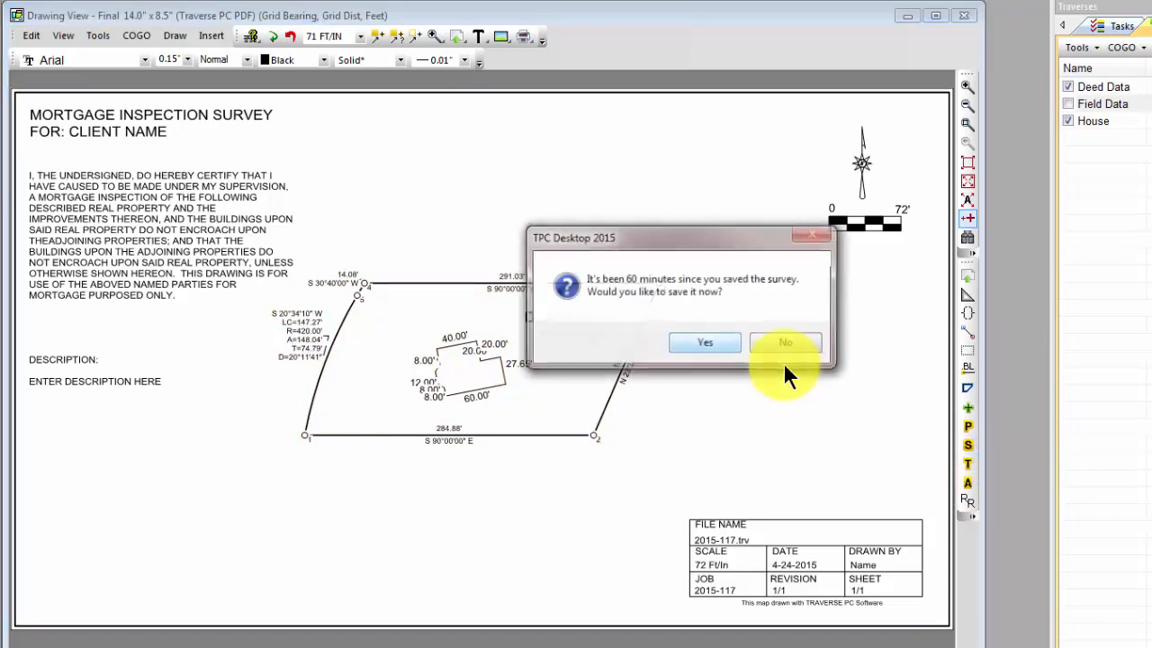
pyautogui.click(779, 348)
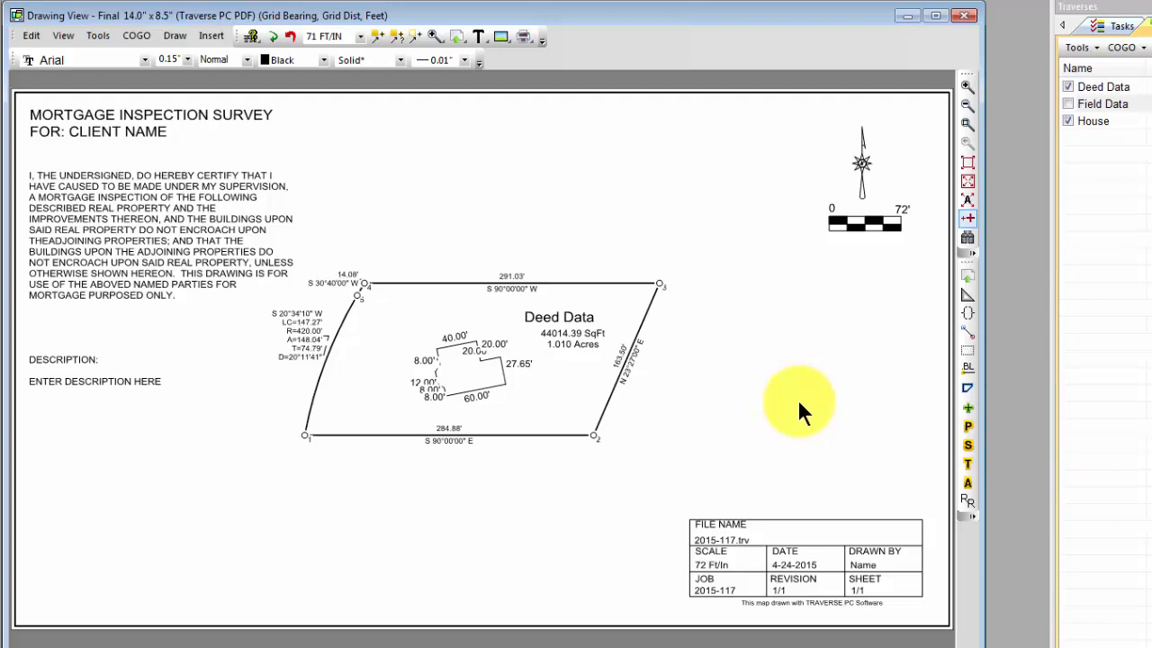
# Step: Fit the survey to the sheet, set the drawing scale to 40 FT/IN, and shift the survey up and right, away from the certification text
pyautogui.click(968, 181)
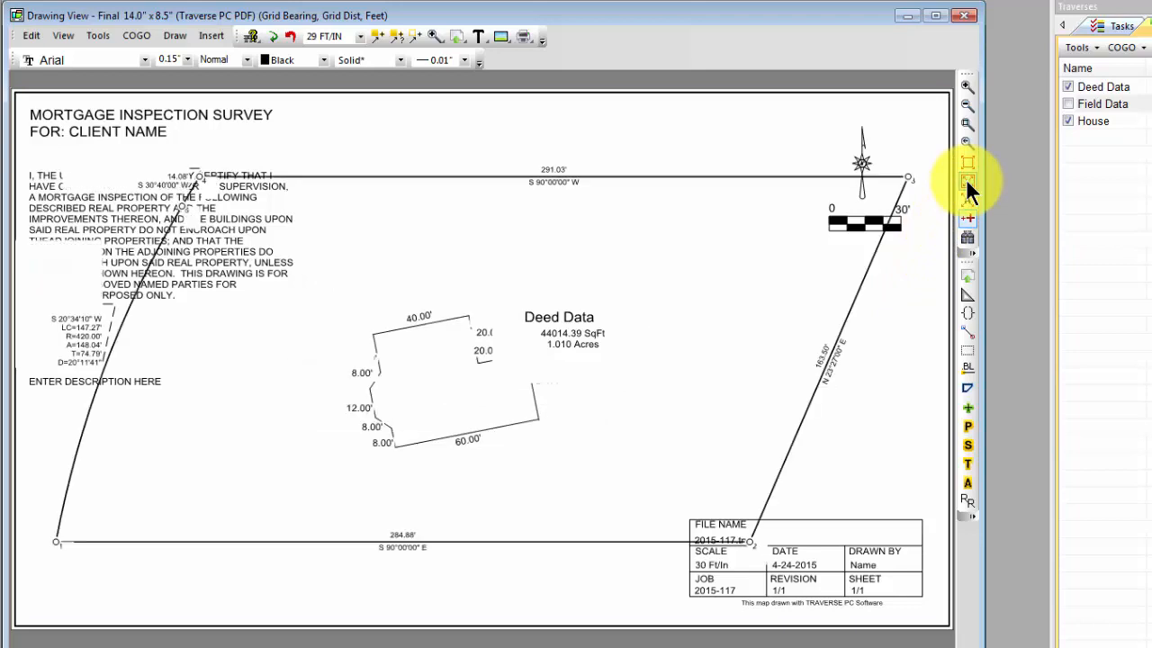
pyautogui.click(360, 36)
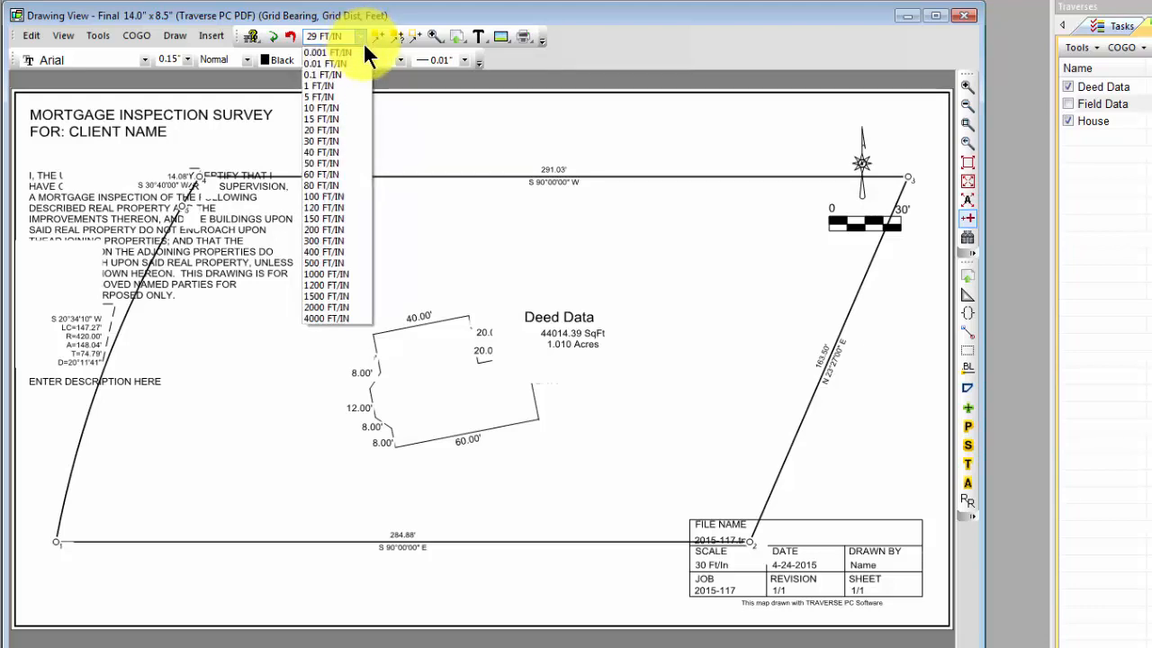
pyautogui.click(324, 151)
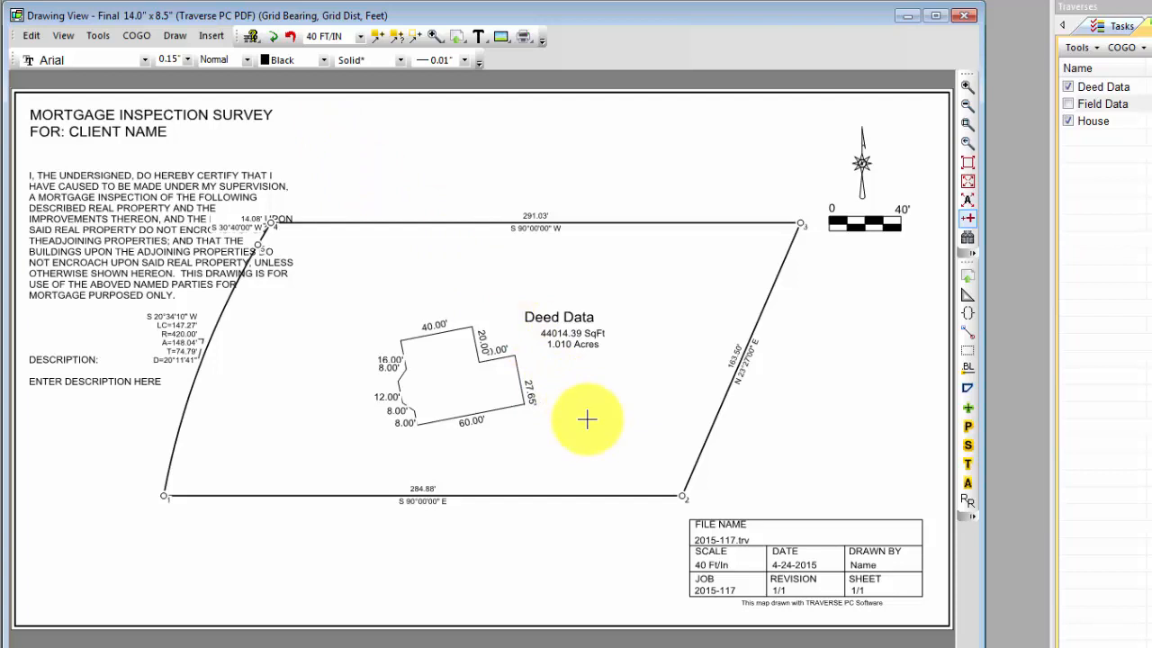
pyautogui.moveTo(587, 419)
pyautogui.mouseDown()
pyautogui.moveTo(674, 387)
pyautogui.moveTo(656, 399)
pyautogui.moveTo(661, 412)
pyautogui.moveTo(665, 394)
pyautogui.mouseUp()
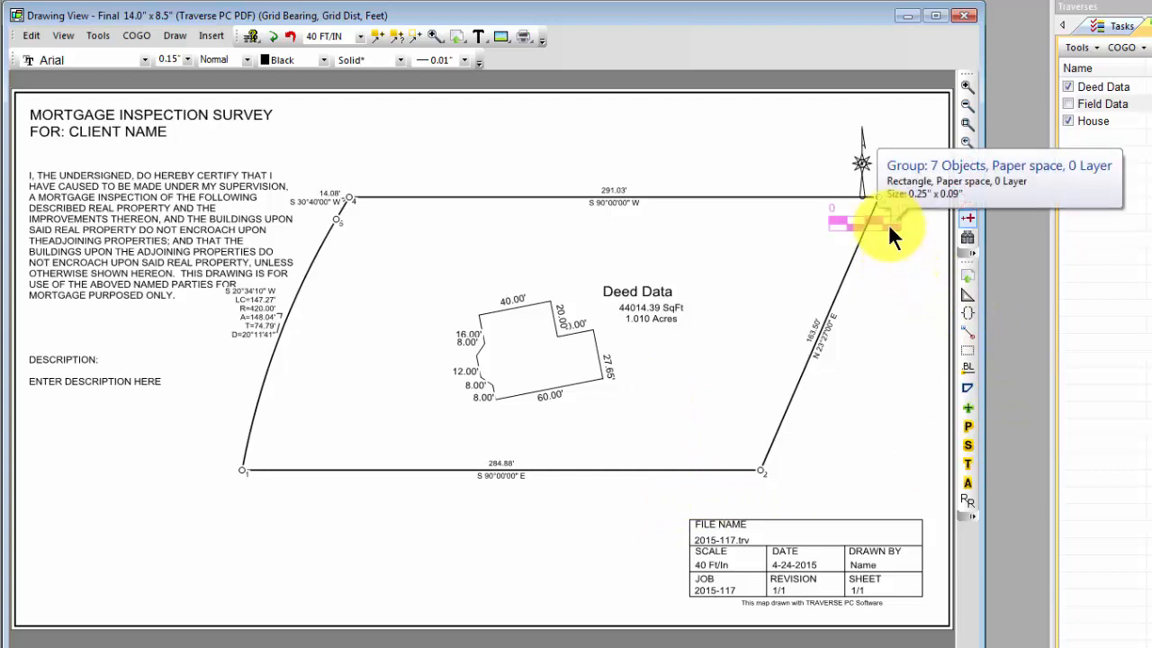
# Step: Move the scale bar to just above the title block and the north arrow closer to the sheet's upper-right corner
pyautogui.moveTo(891, 223); pyautogui.dragTo(899, 483)
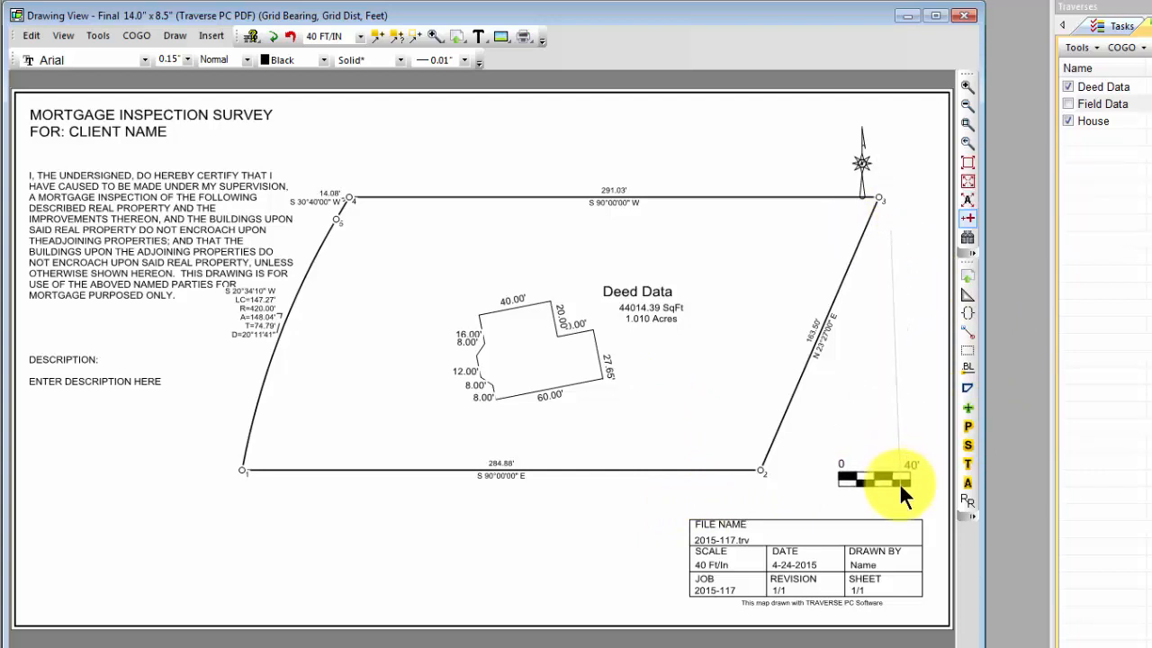
pyautogui.moveTo(873, 164); pyautogui.dragTo(907, 151)
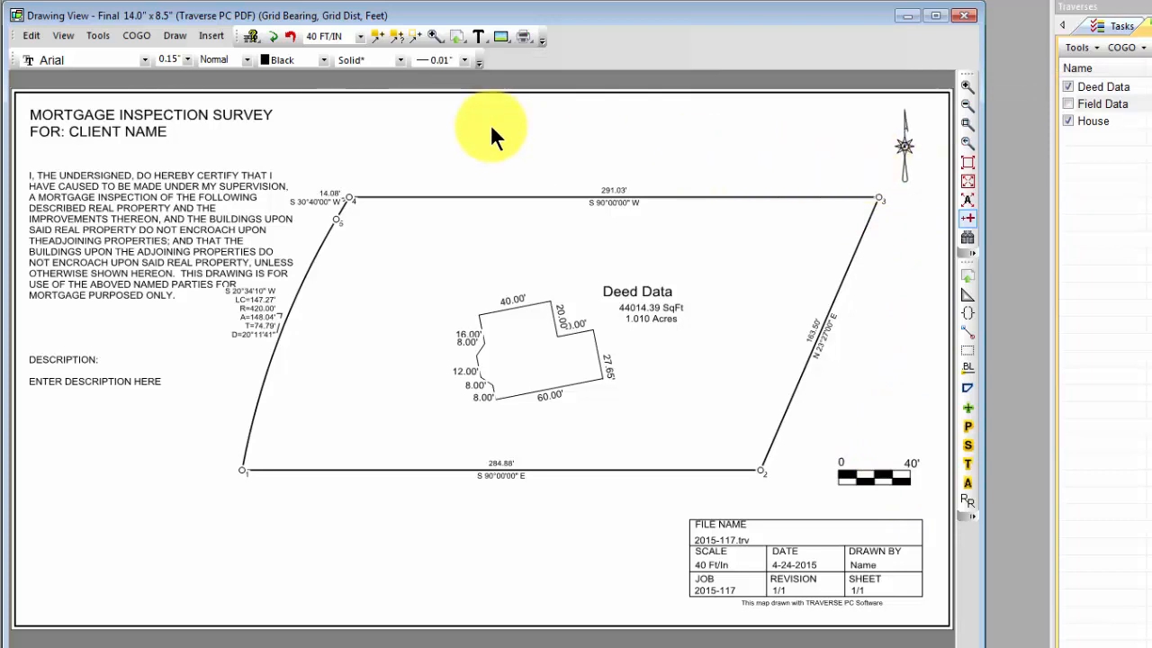
# Step: Ungroup the mortgage inspection text and move the description text box down to the sheet's lower-left area
pyautogui.rightClick(136, 215)
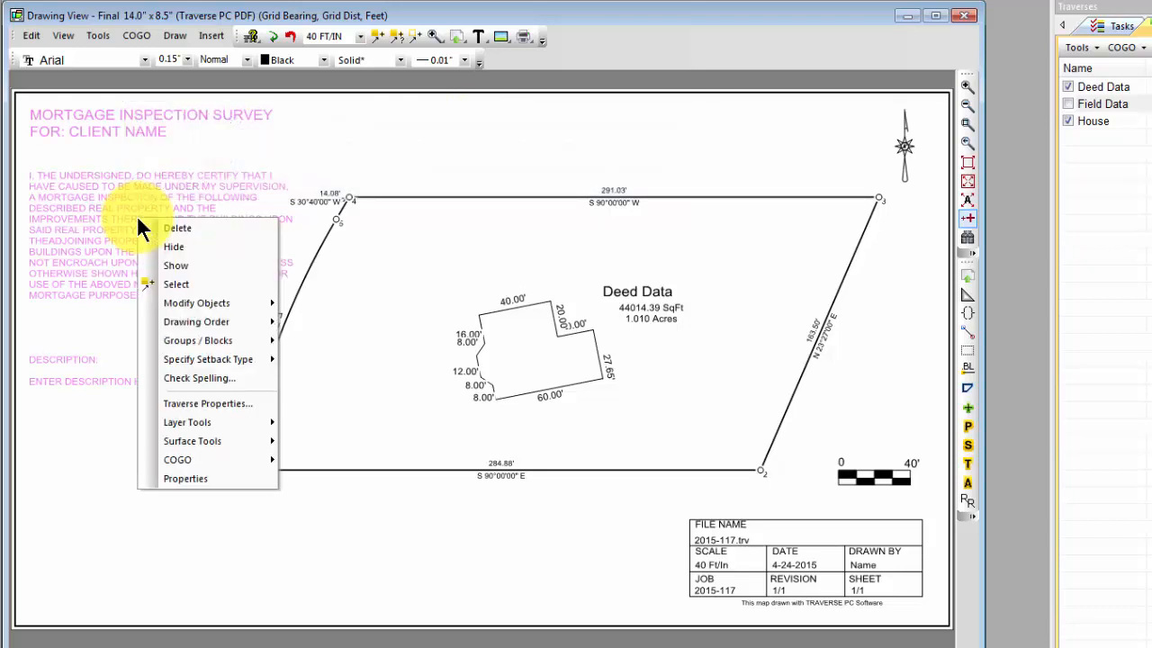
pyautogui.moveTo(245, 340)
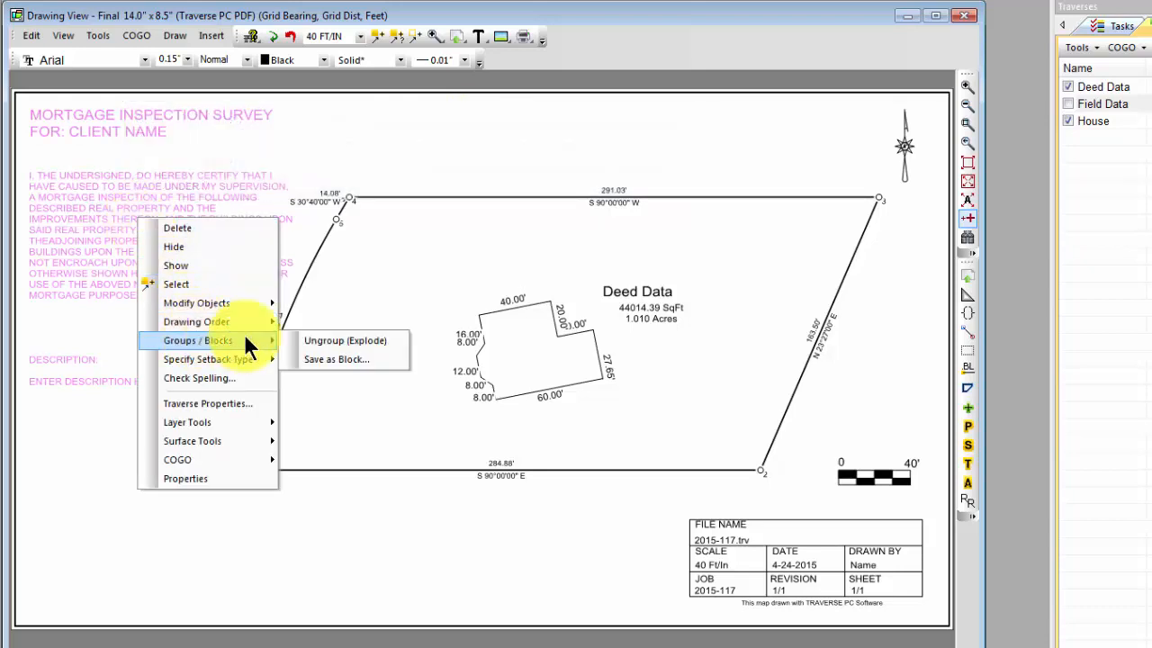
pyautogui.click(322, 340)
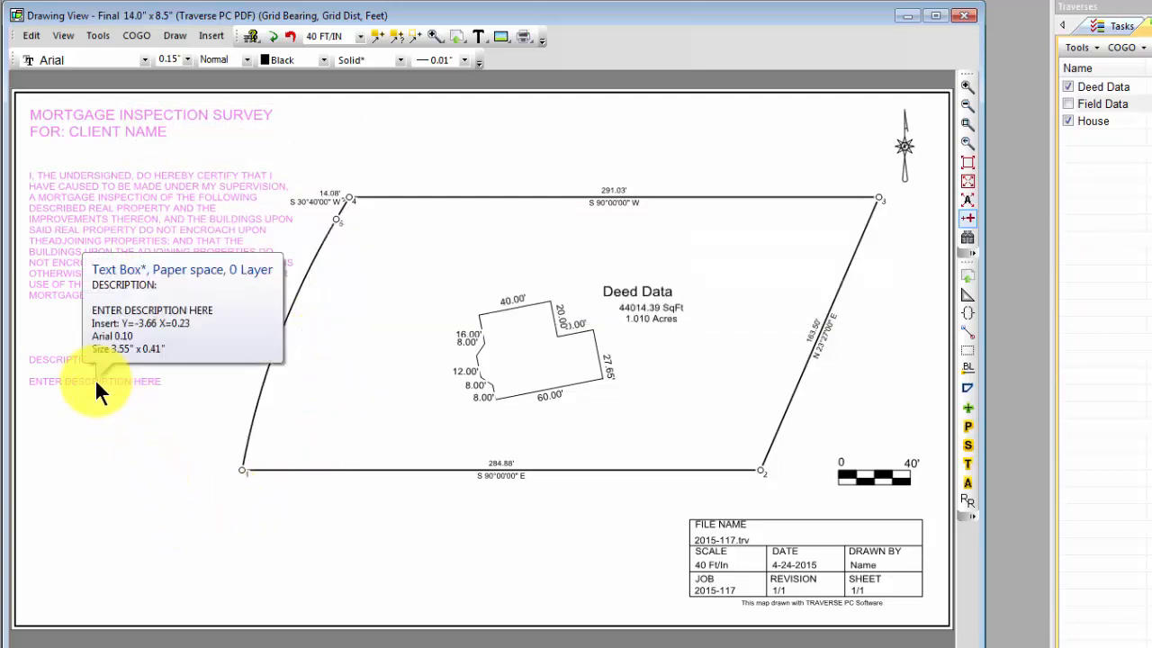
pyautogui.moveTo(95, 379); pyautogui.dragTo(106, 531)
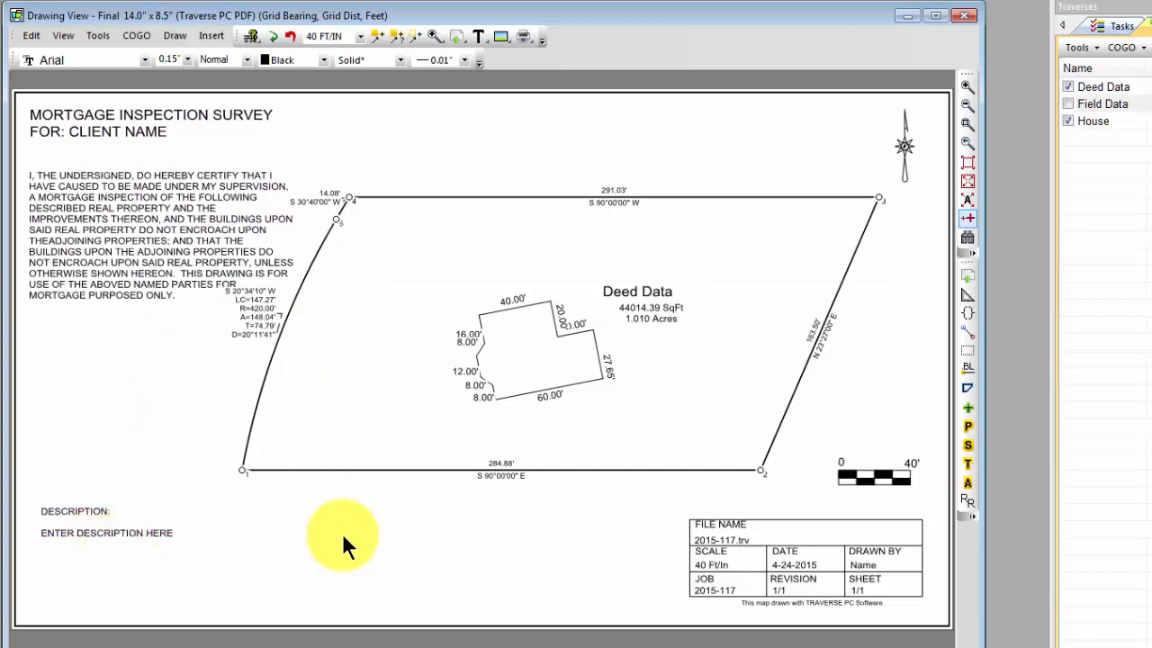
# Step: Resize the certification text box narrower and taller so it clears the lot's curved boundary and its curve labels
pyautogui.rightClick(133, 256)
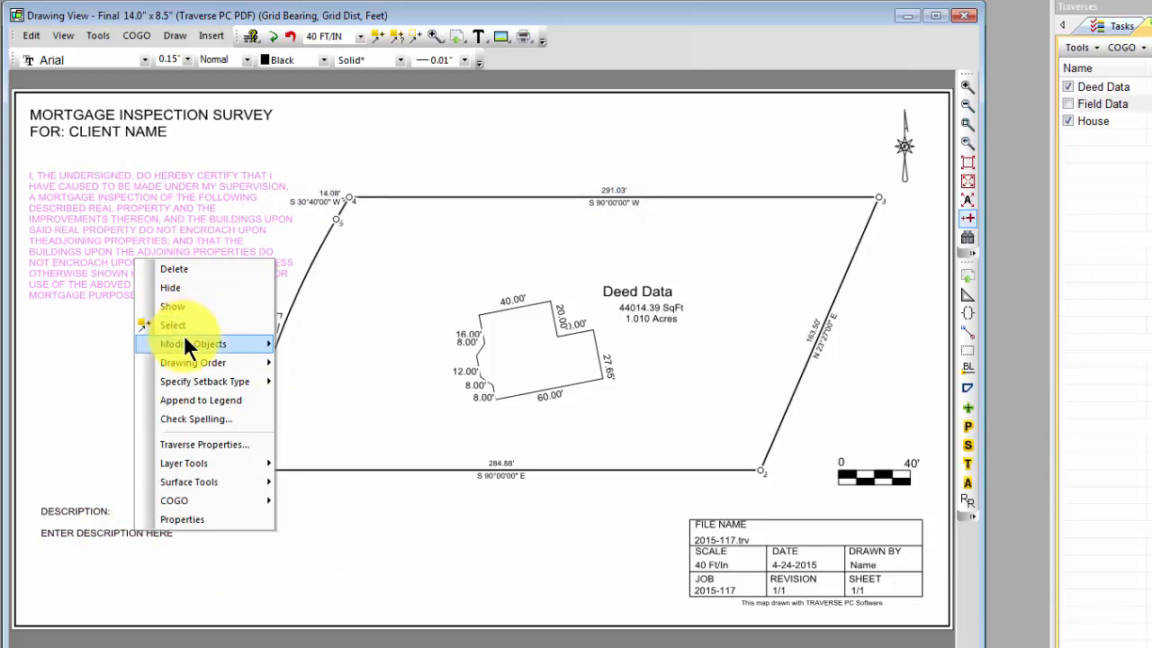
pyautogui.moveTo(189, 344)
pyautogui.click(315, 438)
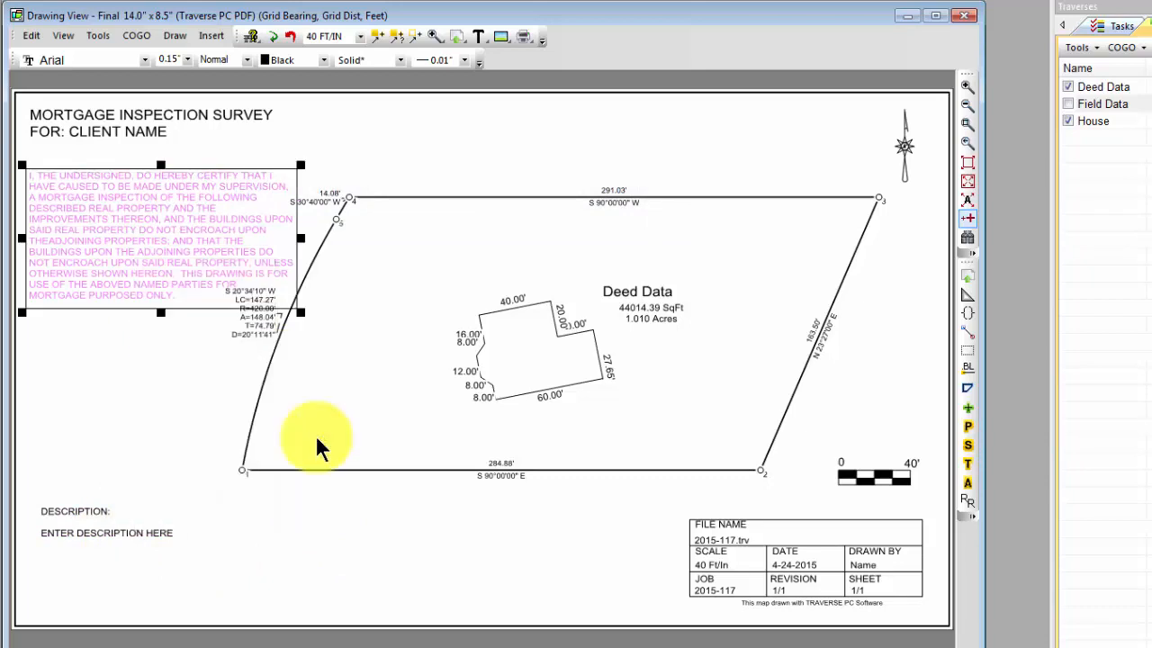
pyautogui.moveTo(303, 312); pyautogui.dragTo(206, 459)
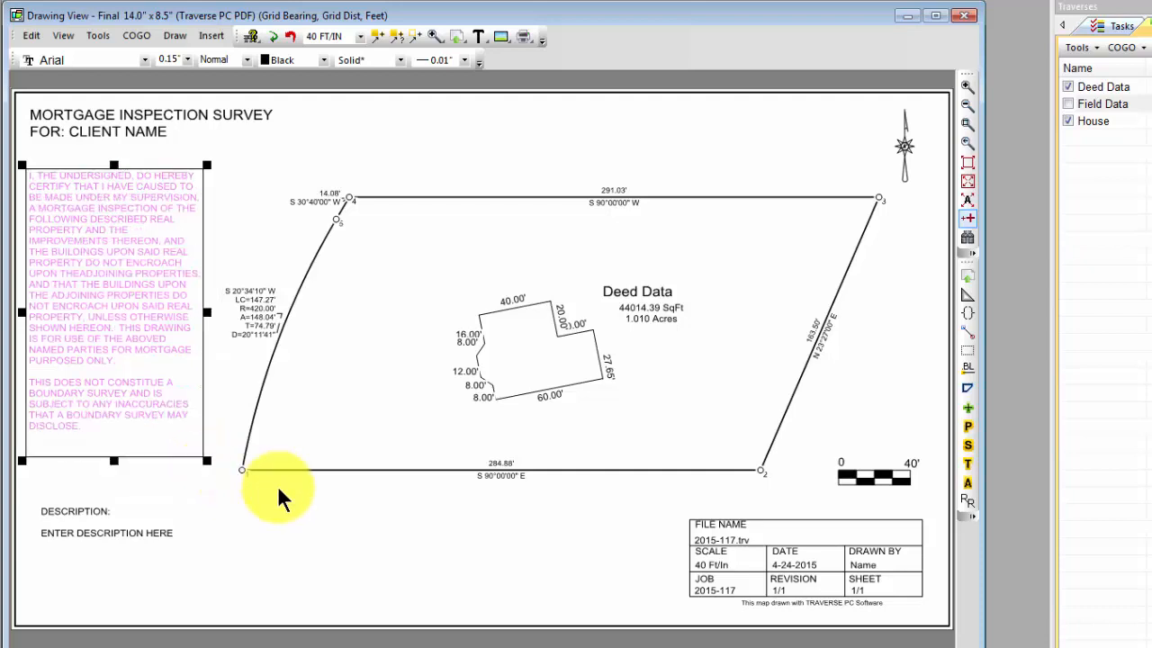
# Step: Check the title block entries and the scale bar at close range
pyautogui.click(277, 520)
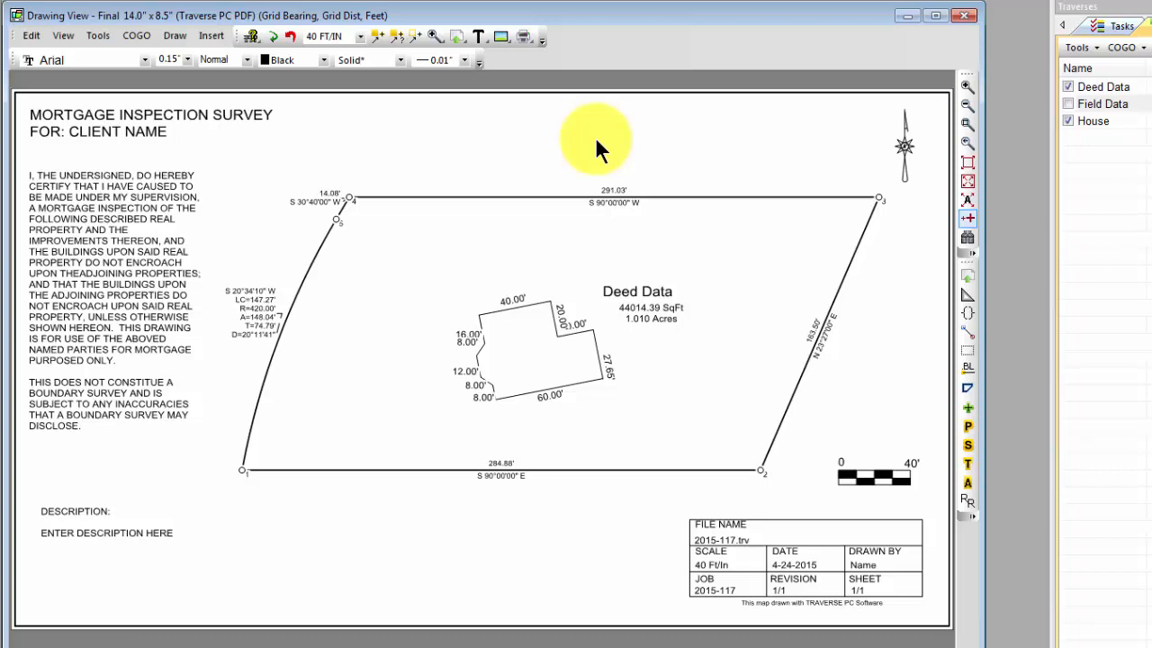
pyautogui.click(968, 126)
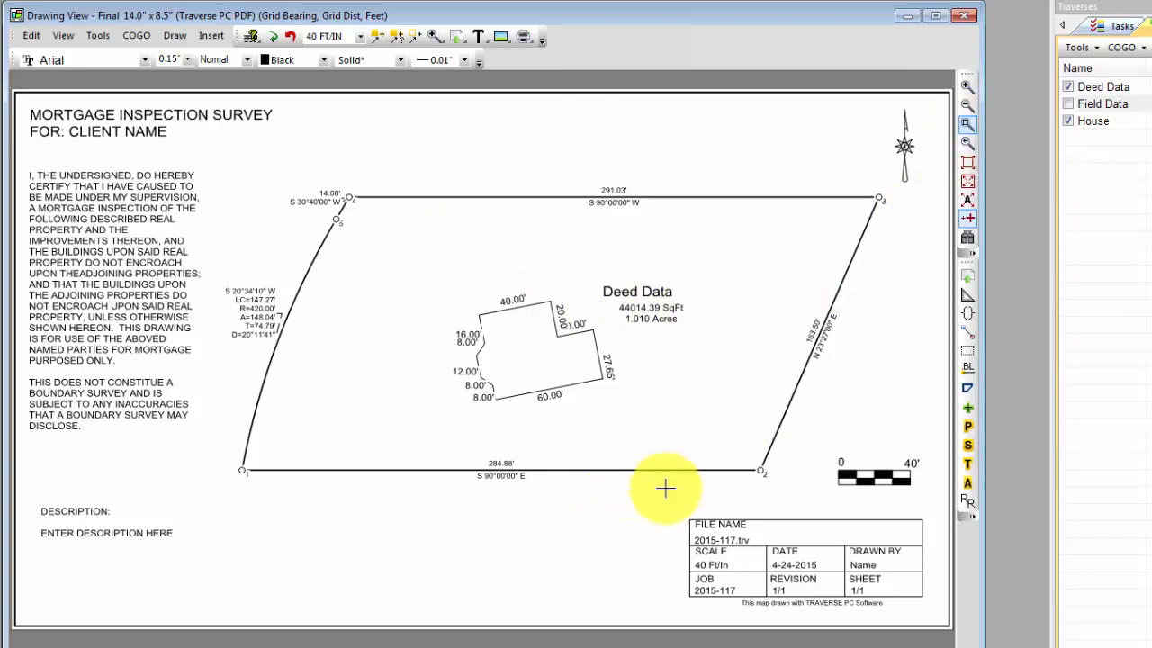
pyautogui.click(630, 475)
pyautogui.click(942, 623)
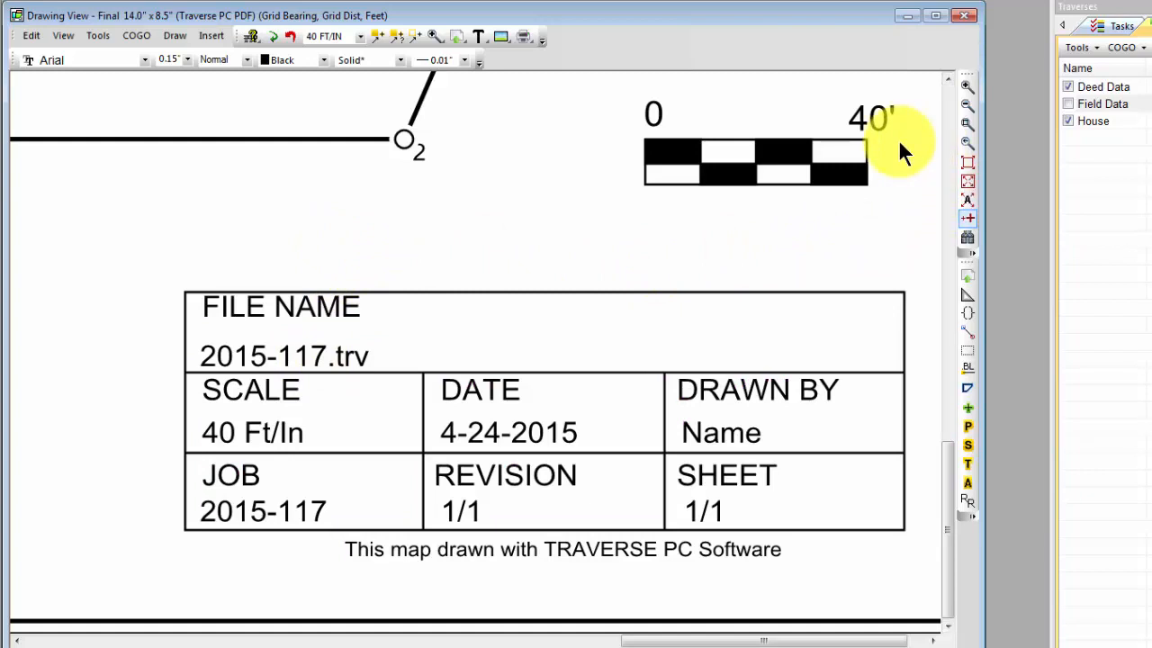
pyautogui.click(968, 162)
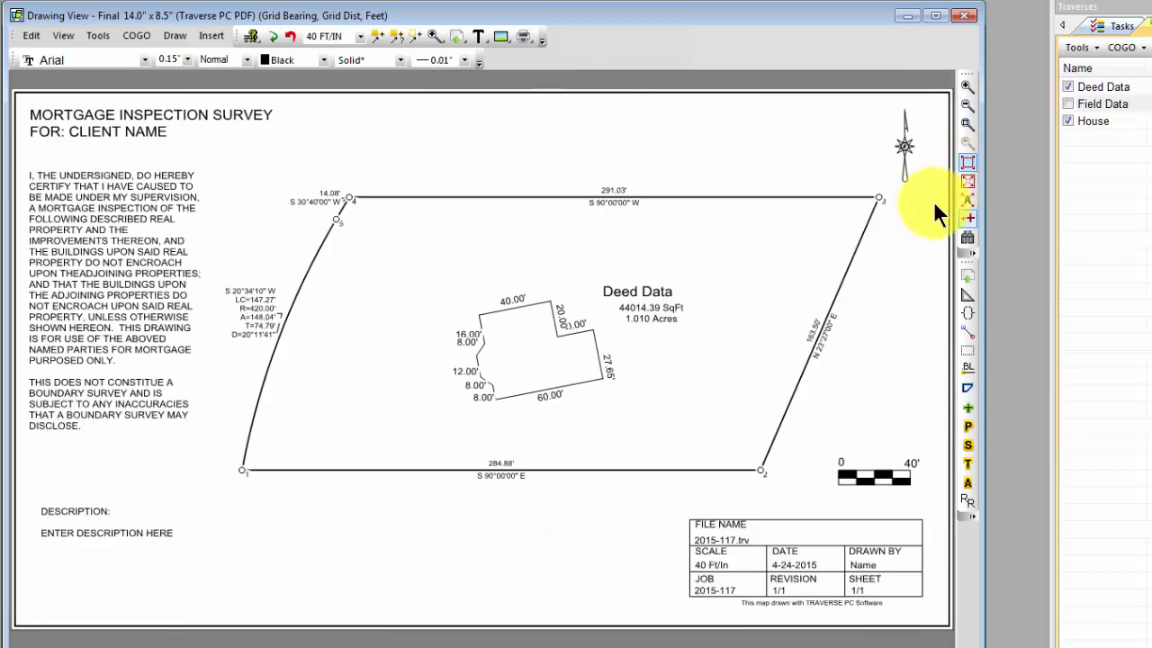
# Step: Move the label of line 4 to 5 farther left of its line and shift the curve's label block slightly down and left
pyautogui.click(968, 124)
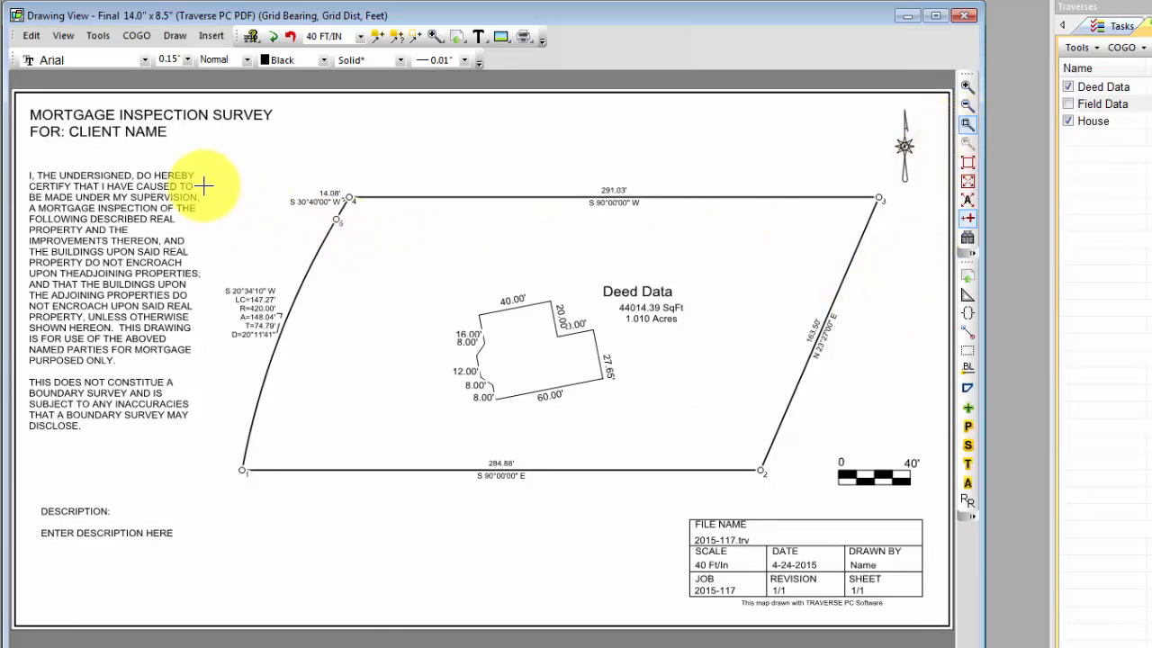
pyautogui.moveTo(198, 170); pyautogui.dragTo(394, 321)
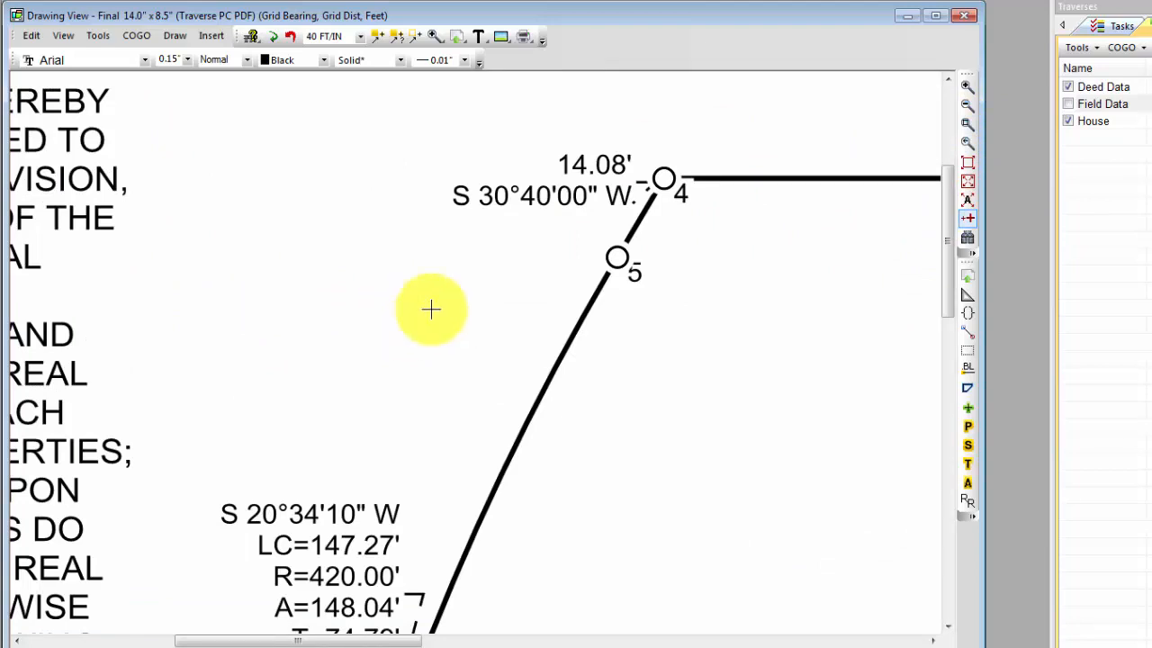
pyautogui.moveTo(536, 198)
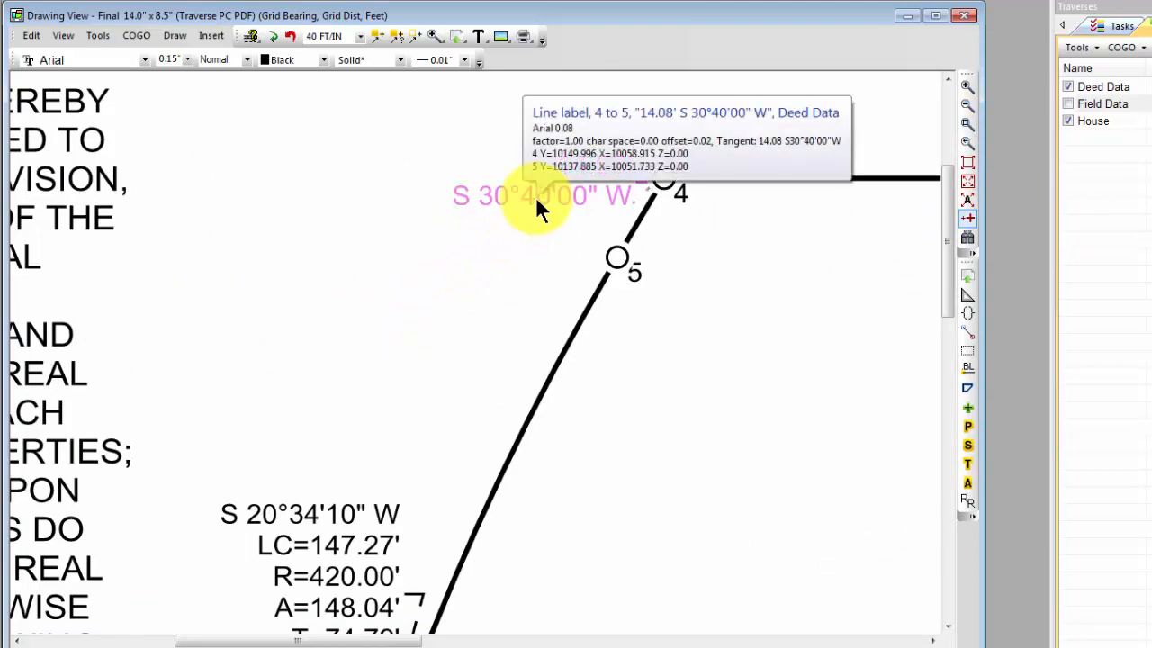
pyautogui.moveTo(526, 200); pyautogui.dragTo(484, 190)
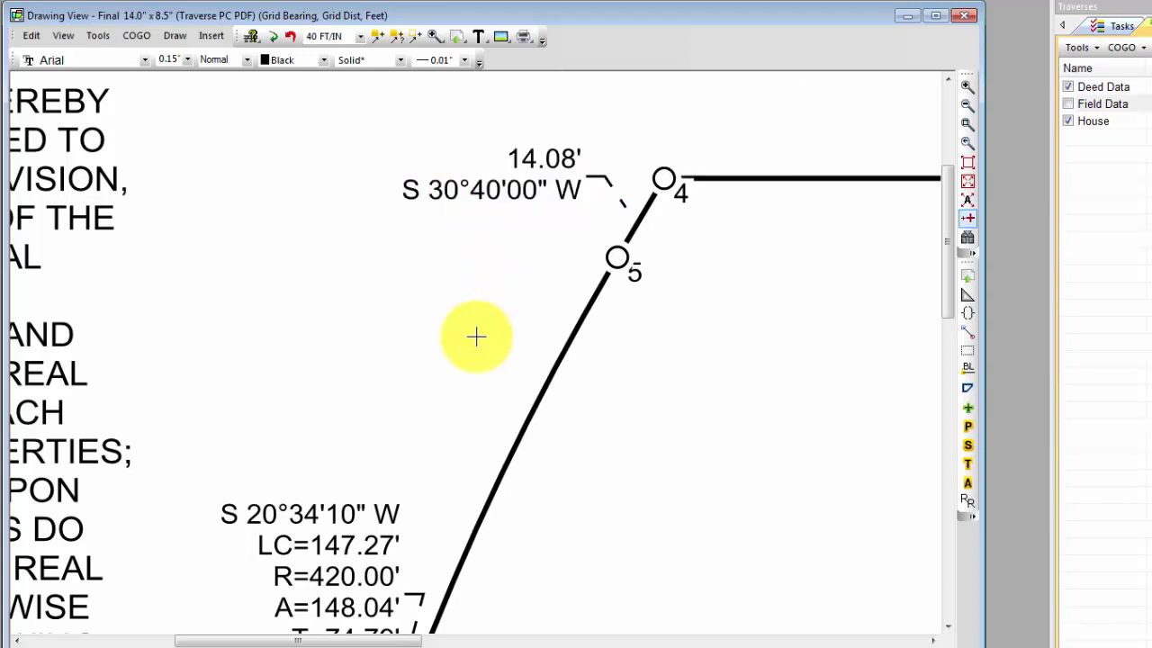
pyautogui.scroll(-5, 676, 468)
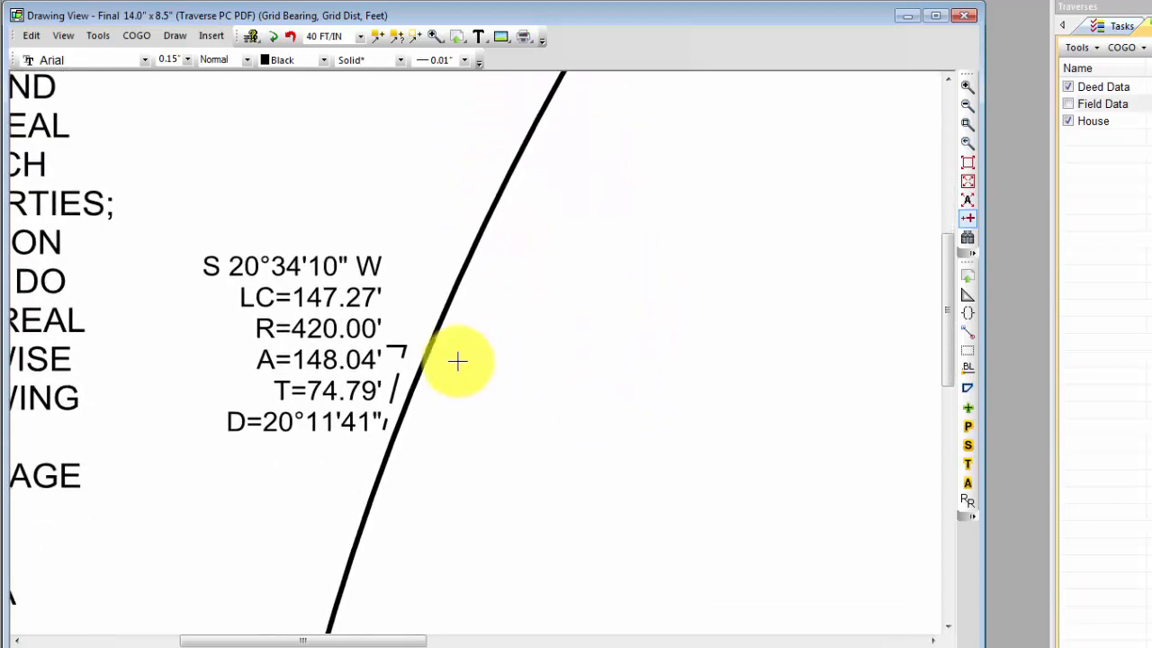
pyautogui.click(327, 327)
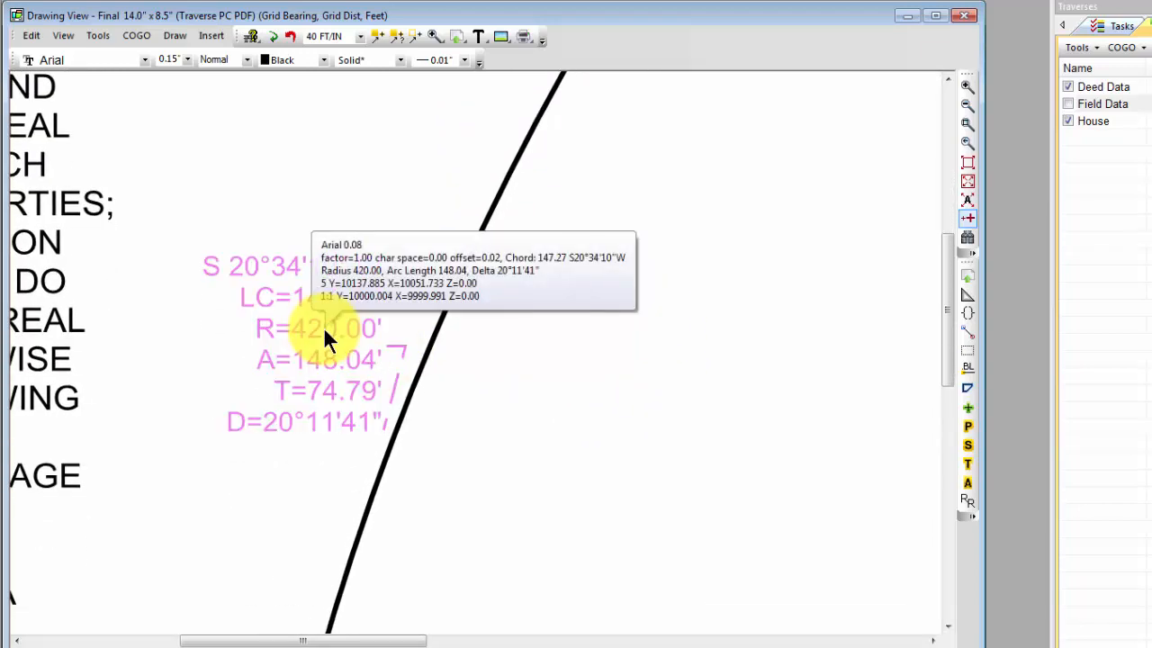
pyautogui.moveTo(323, 327); pyautogui.dragTo(304, 358)
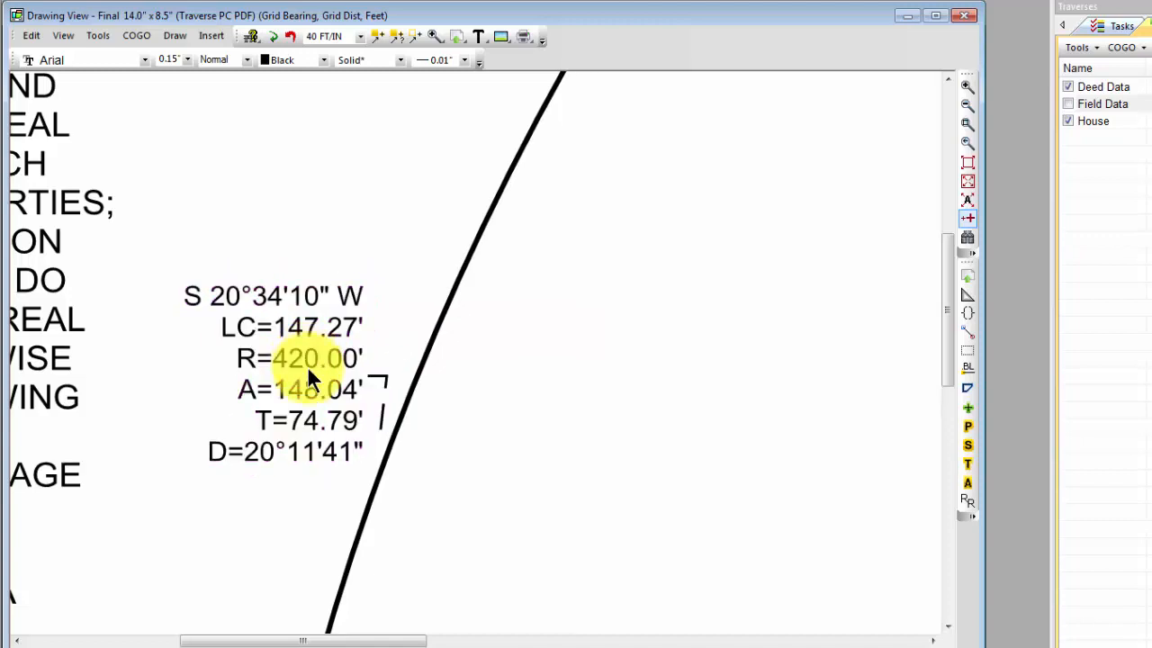
pyautogui.click(385, 460)
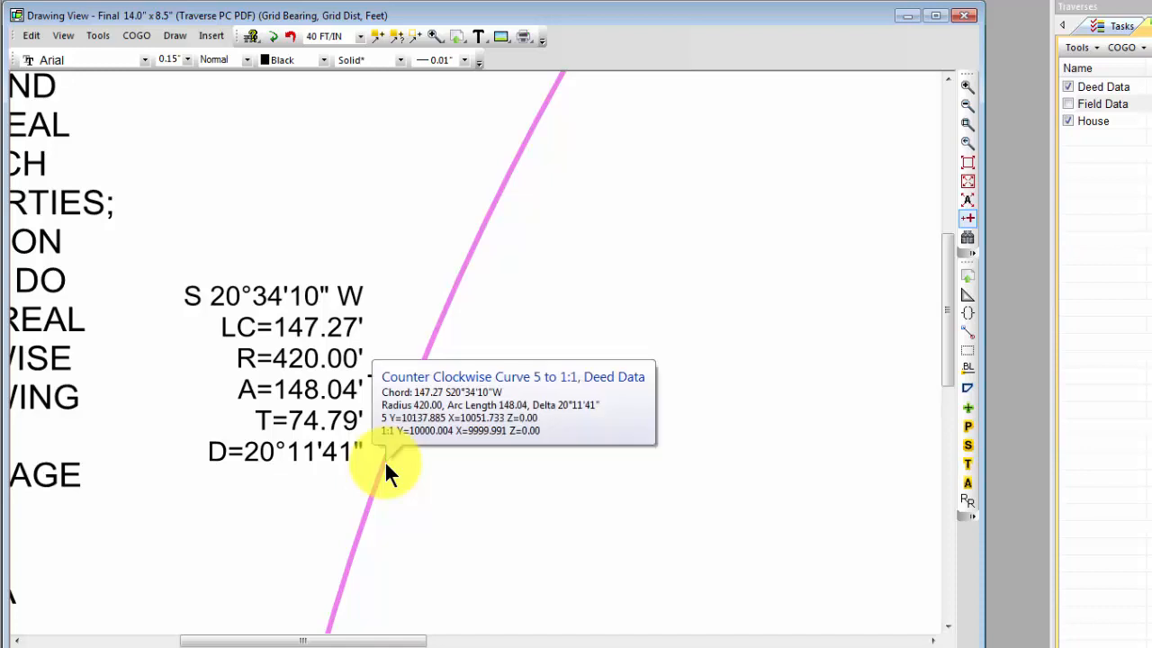
pyautogui.click(550, 480)
# Step: Change the Deed Data traverse's control point symbol to FOUND PIN and apply it
pyautogui.scroll(-4, 553, 481)
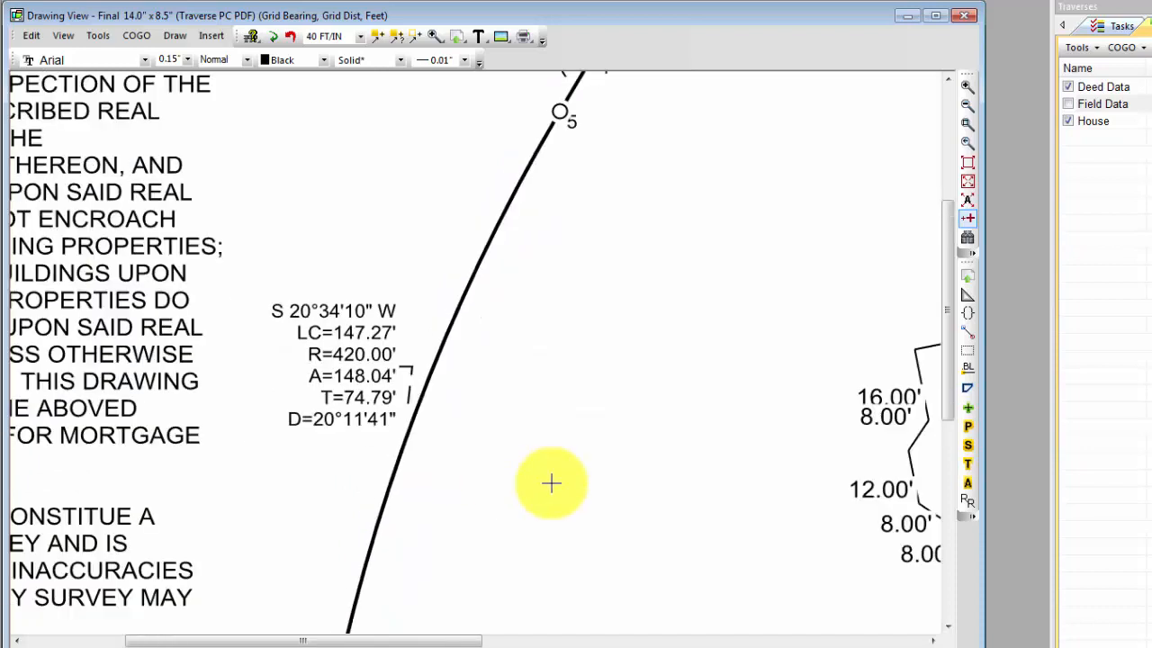
pyautogui.moveTo(563, 496)
pyautogui.mouseDown(button='middle')
pyautogui.moveTo(406, 442)
pyautogui.moveTo(323, 457)
pyautogui.mouseUp(button='middle')
pyautogui.scroll(-1, 321, 448)
pyautogui.moveTo(502, 478)
pyautogui.mouseDown(button='middle')
pyautogui.moveTo(442, 487)
pyautogui.moveTo(411, 476)
pyautogui.mouseUp(button='middle')
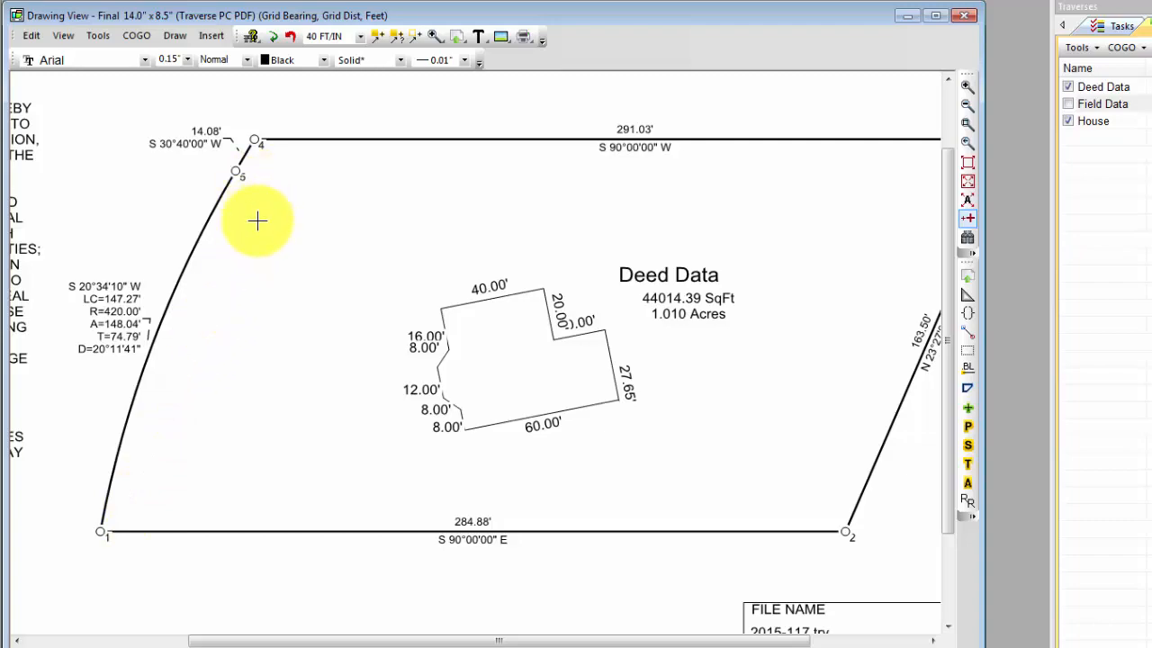
pyautogui.doubleClick(207, 223)
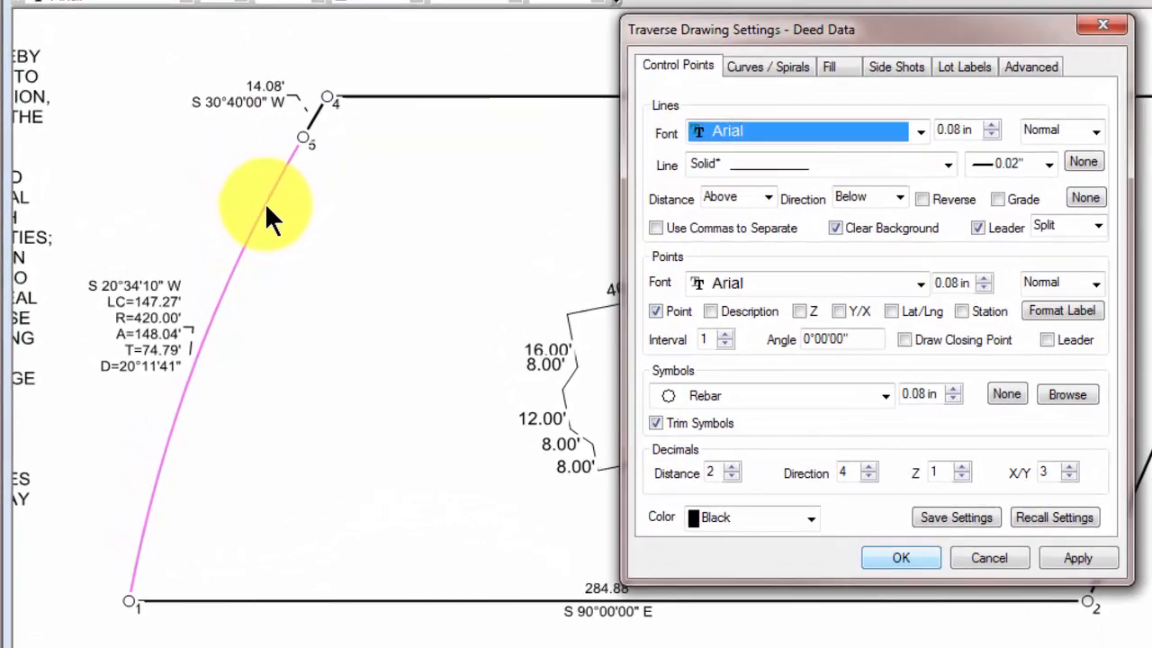
pyautogui.click(885, 396)
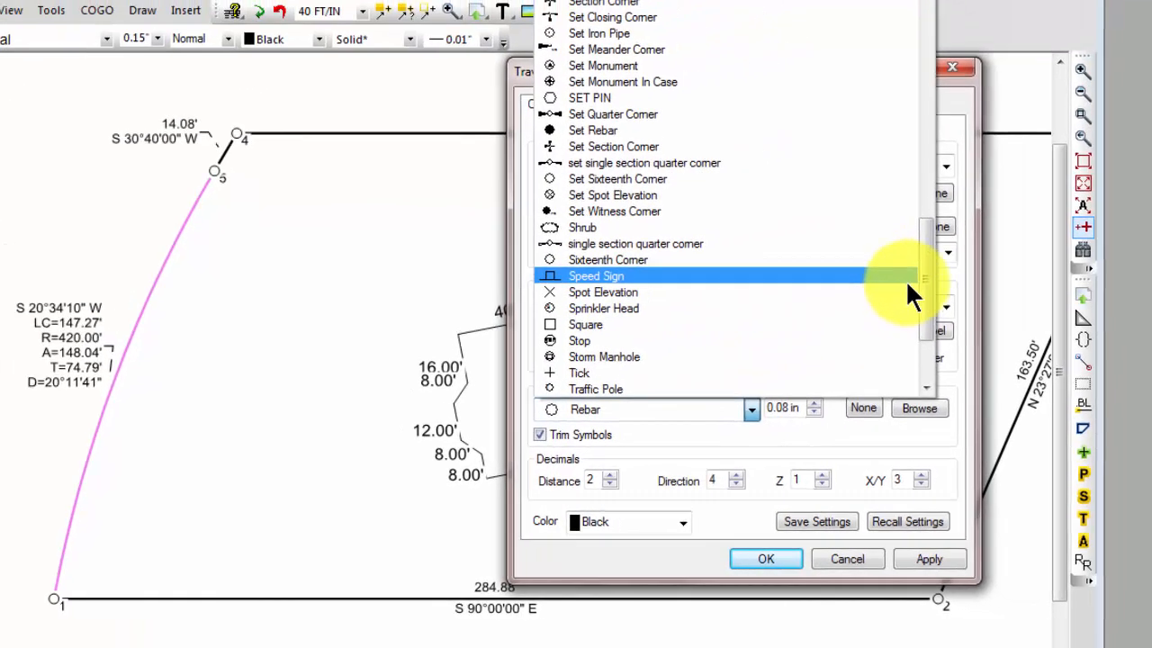
pyautogui.moveTo(926, 288); pyautogui.dragTo(902, 153)
pyautogui.moveTo(708, 194); pyautogui.dragTo(688, 118)
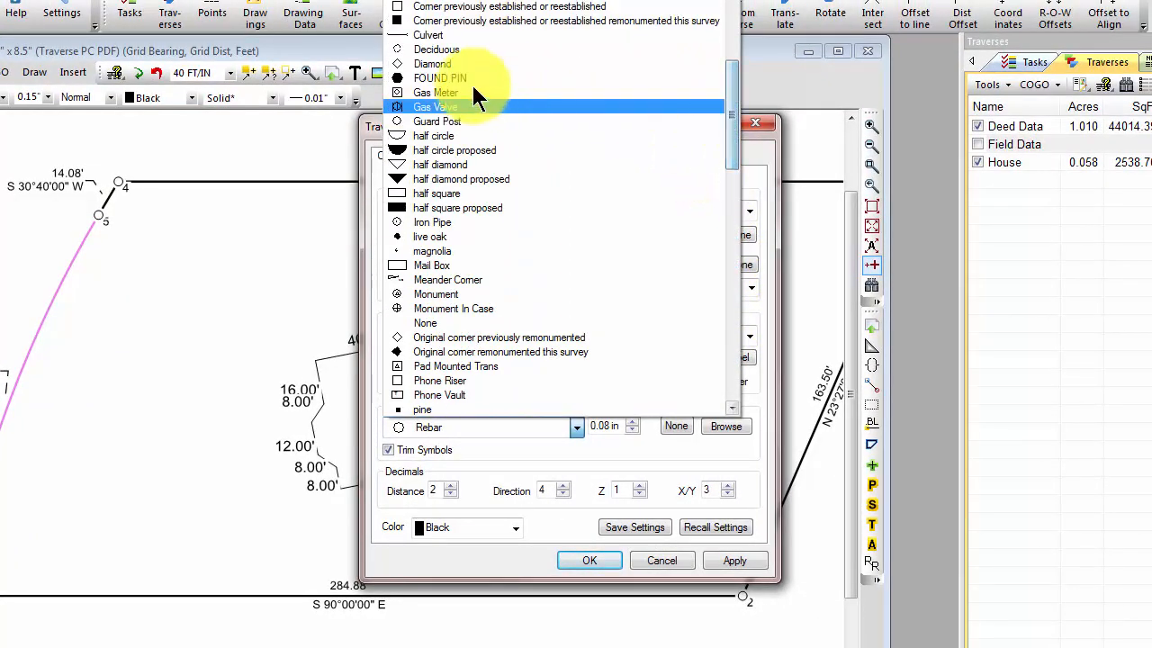
pyautogui.click(440, 78)
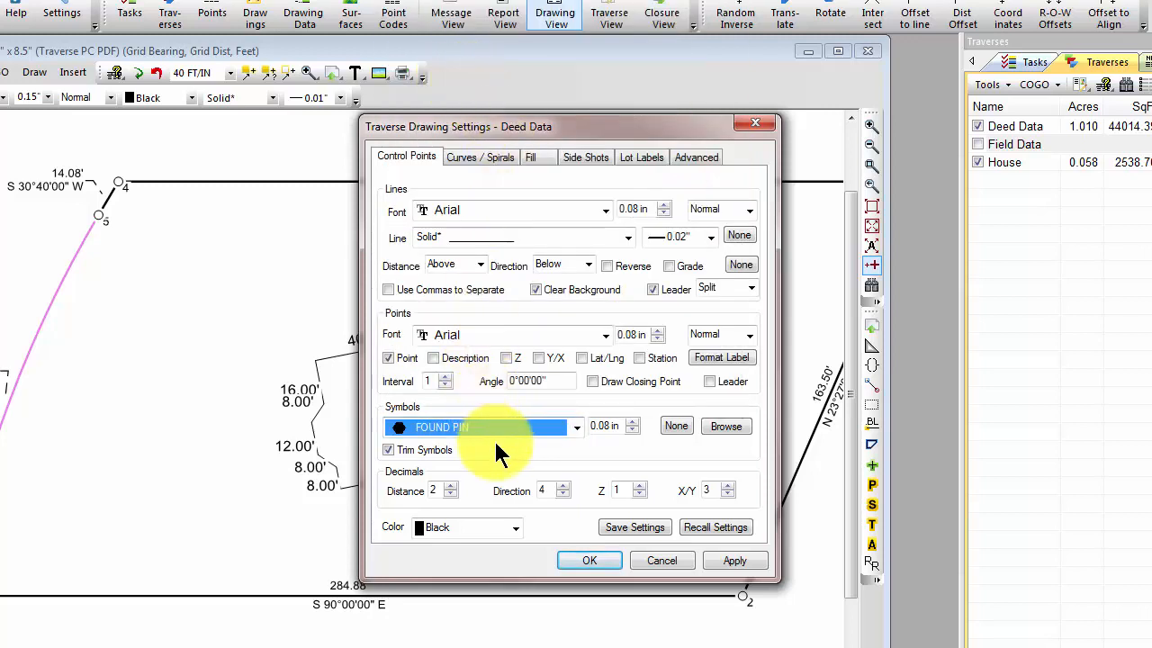
pyautogui.click(721, 560)
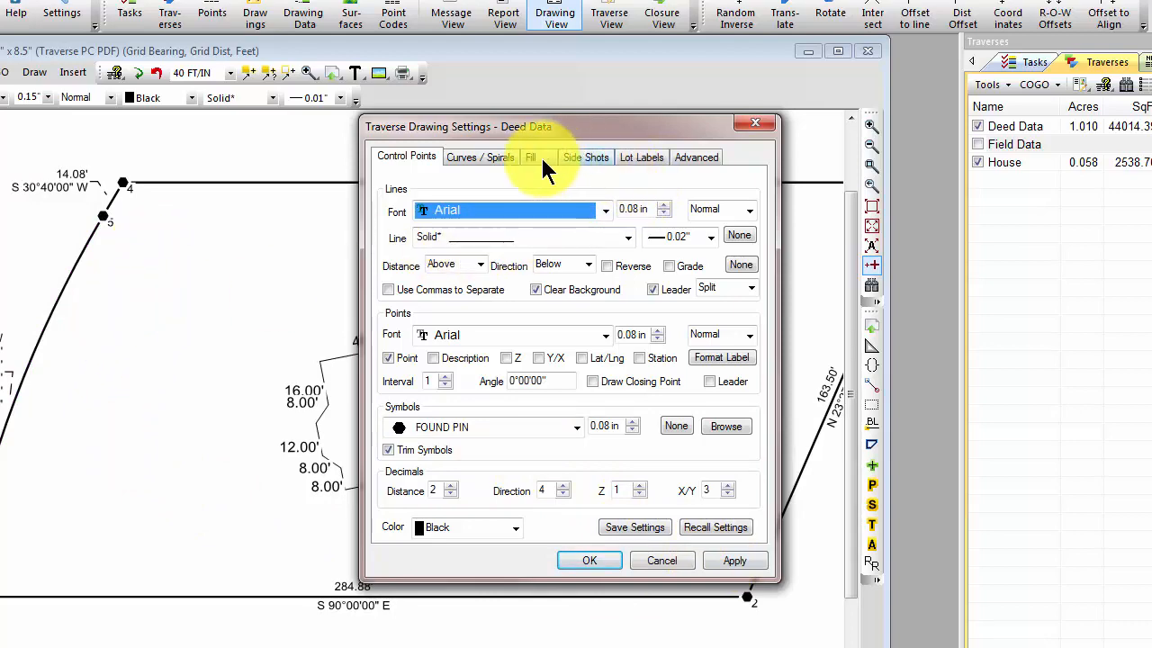
# Step: Make the Deed Data curve labels arc aligned and turn off their leader
pyautogui.click(474, 155)
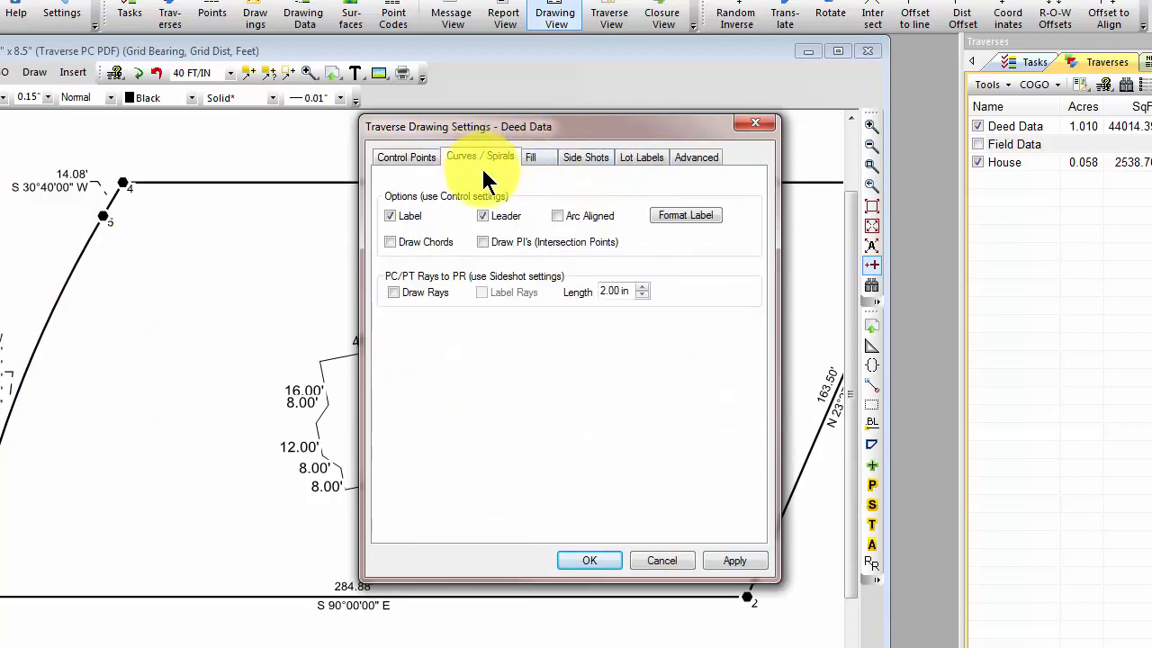
pyautogui.click(559, 217)
pyautogui.click(734, 556)
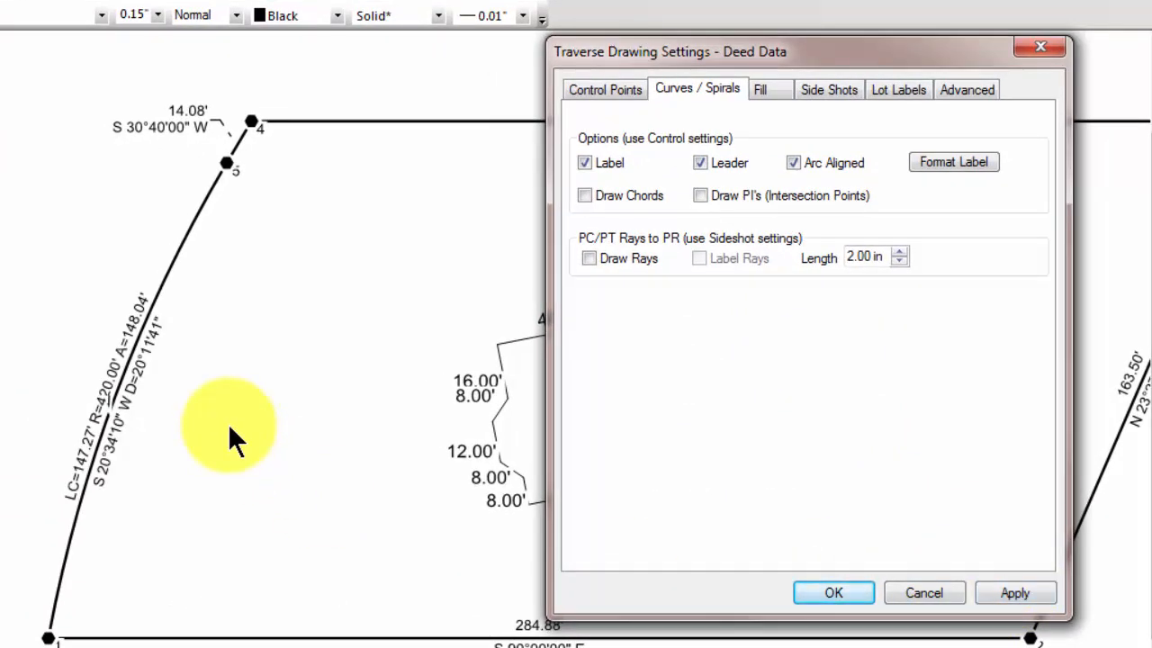
pyautogui.click(700, 163)
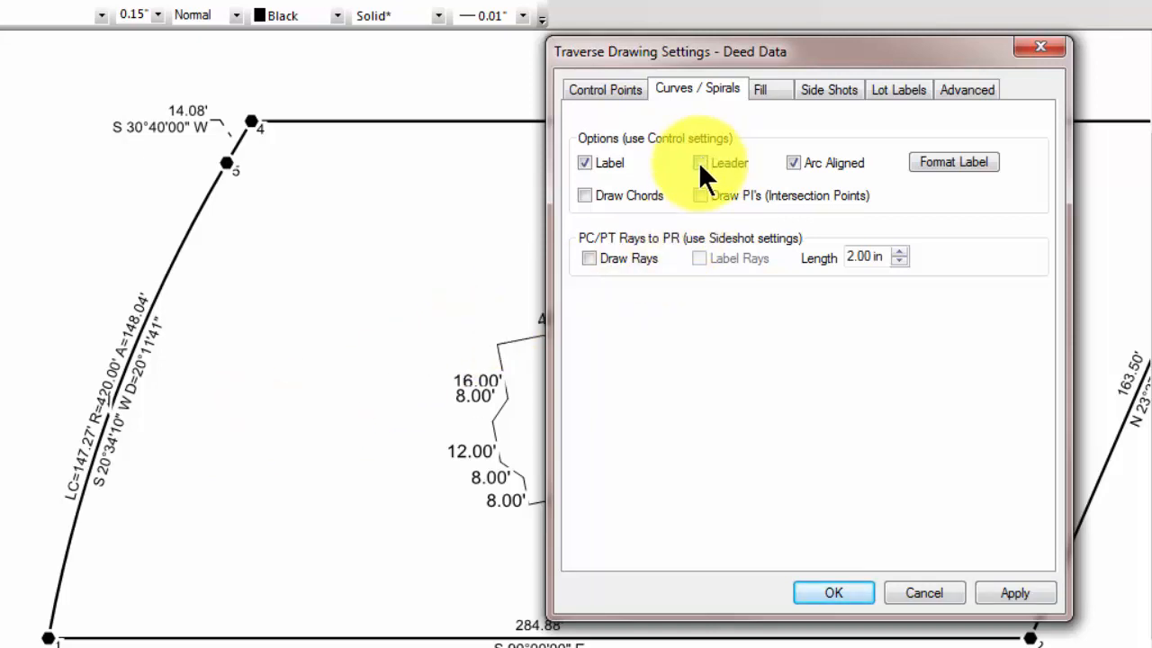
pyautogui.click(853, 592)
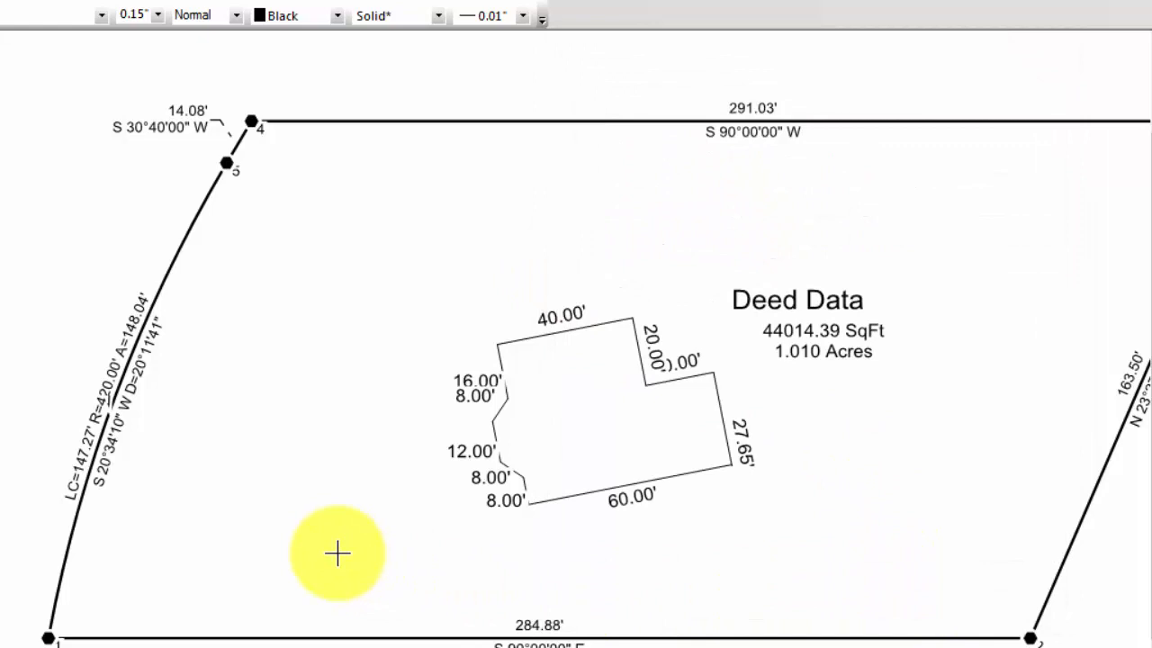
# Step: Move the house's partly hidden 20.00' dimension label clear of the adjacent 20.00' label
pyautogui.scroll(-2, 850, 502)
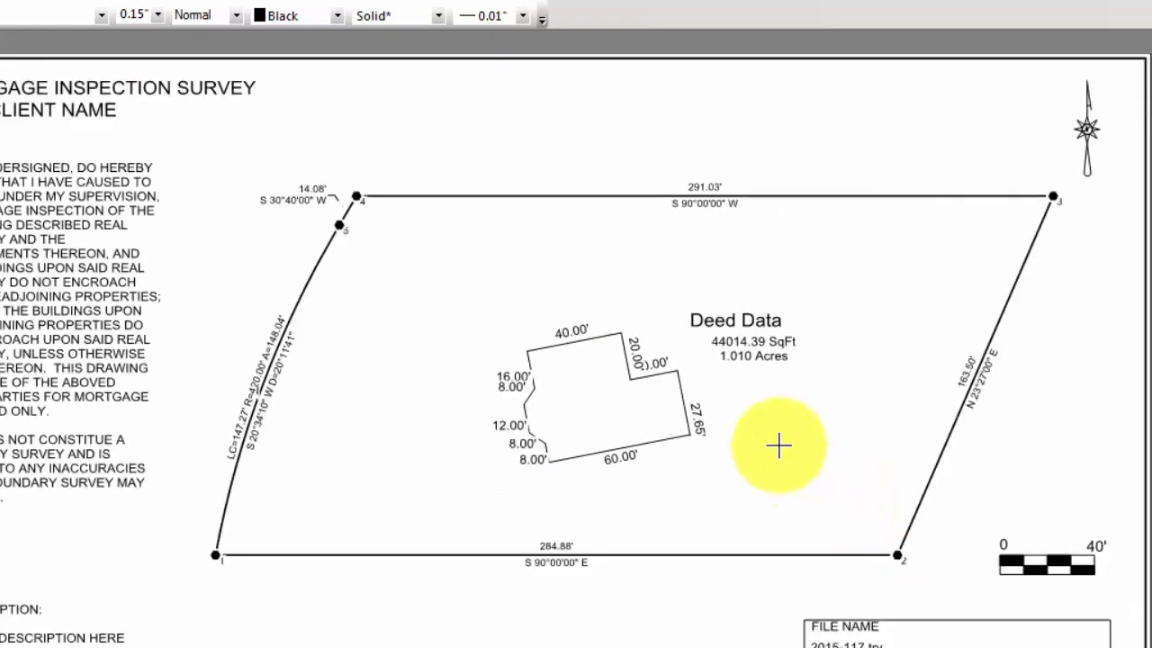
pyautogui.moveTo(657, 368)
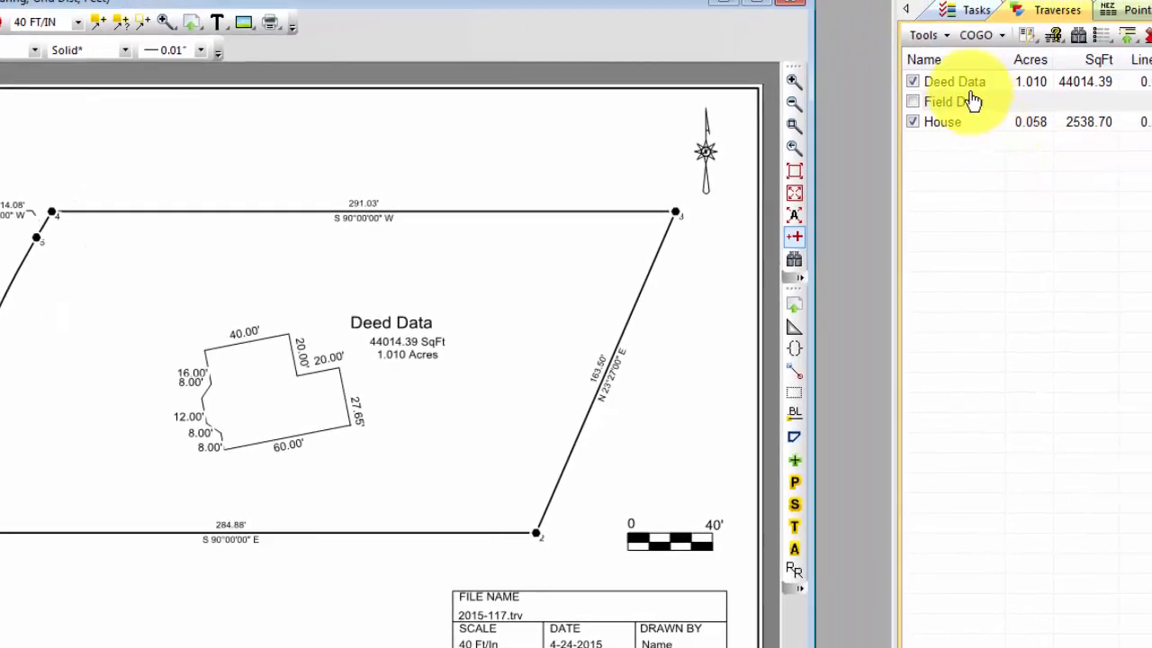
# Step: Move the Deed Data traverse to the Lots group
pyautogui.click(968, 88)
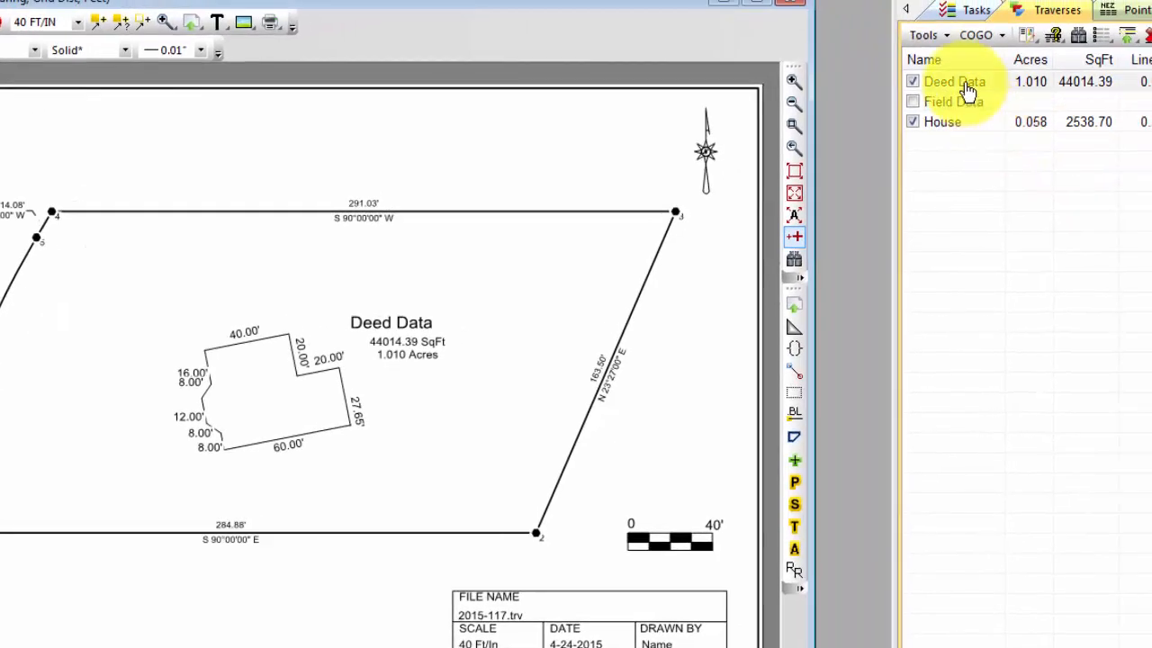
pyautogui.rightClick(967, 88)
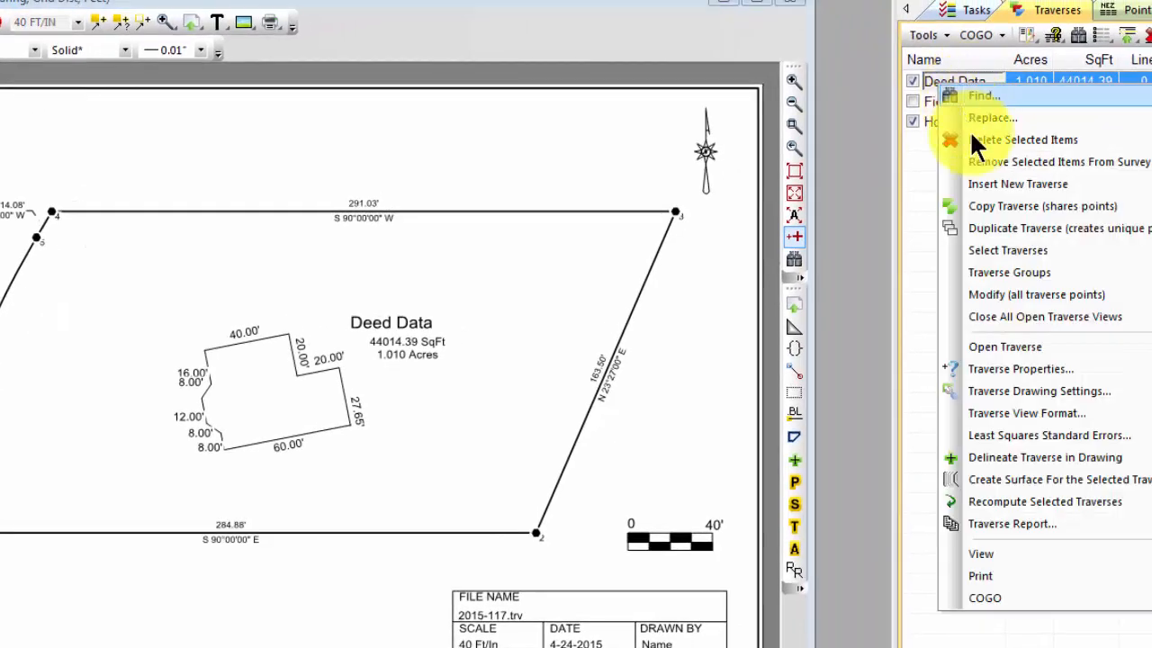
pyautogui.moveTo(991, 272)
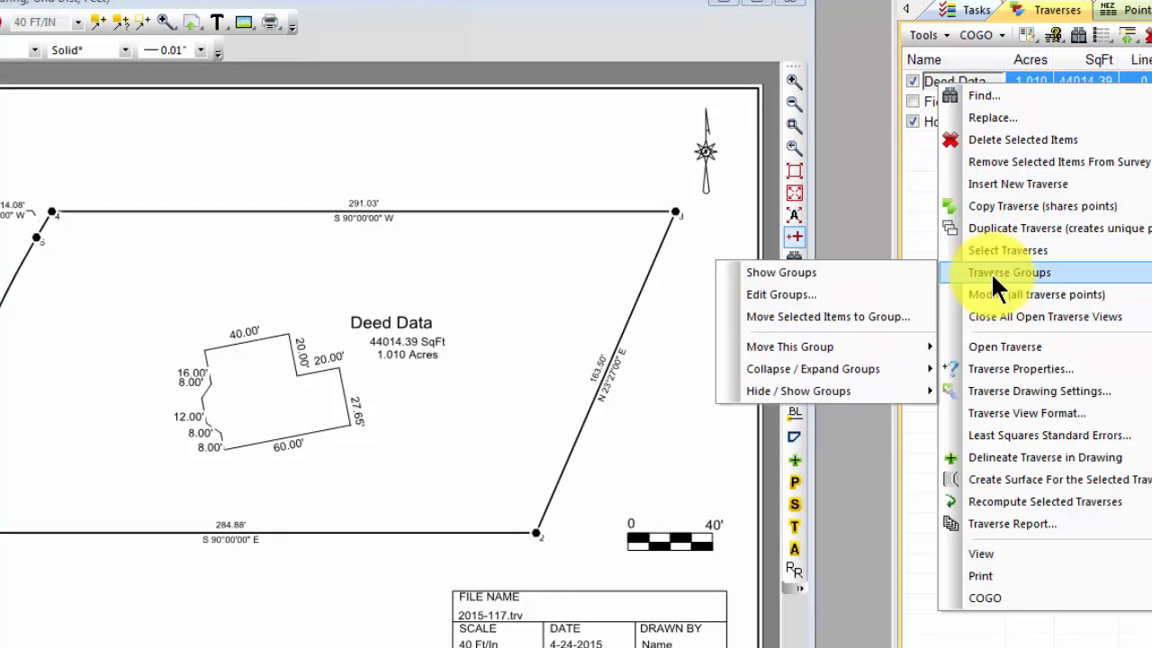
pyautogui.click(834, 319)
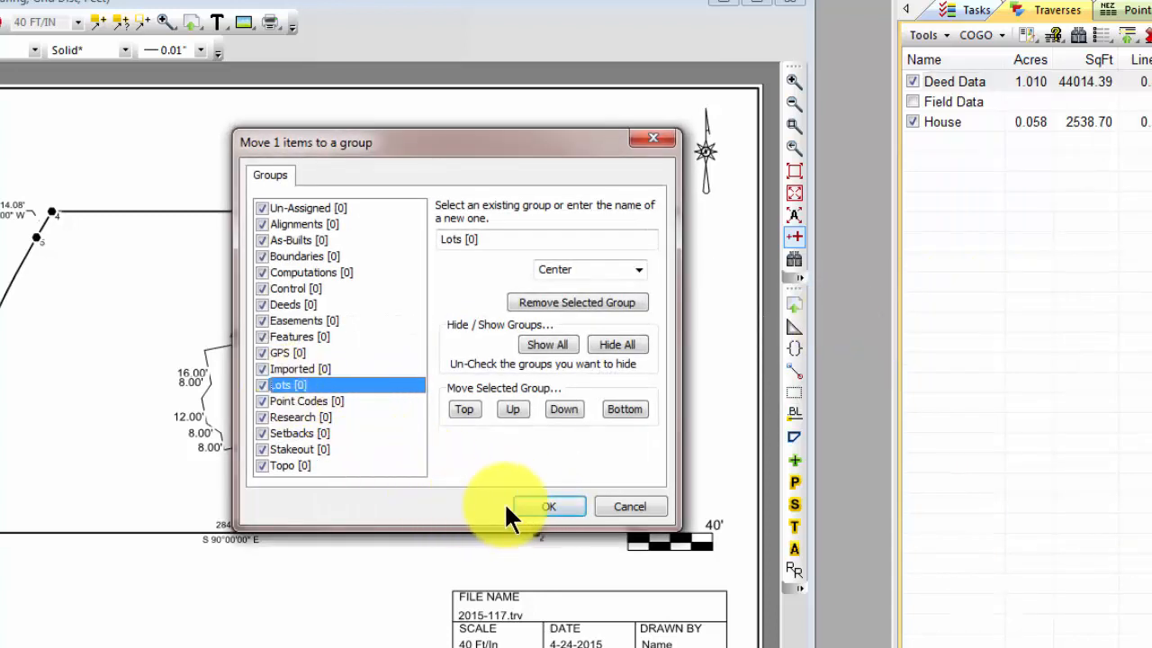
pyautogui.click(530, 505)
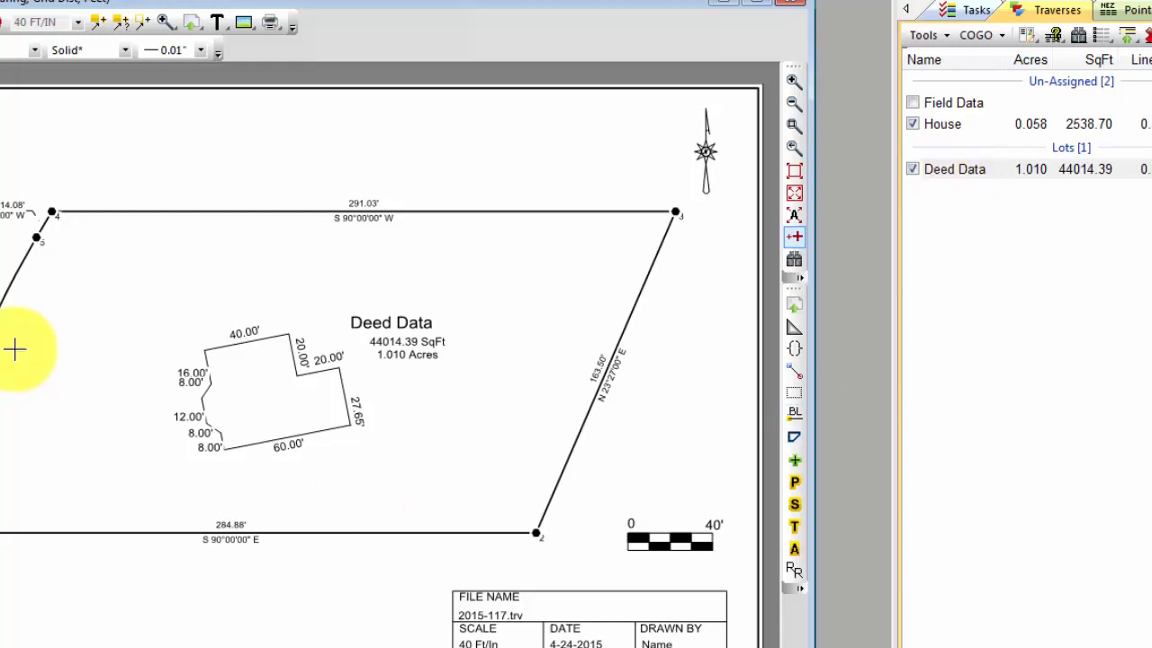
# Step: Show the Deed Data lot's setbacks with the Dashed line type
pyautogui.doubleClick(2, 376)
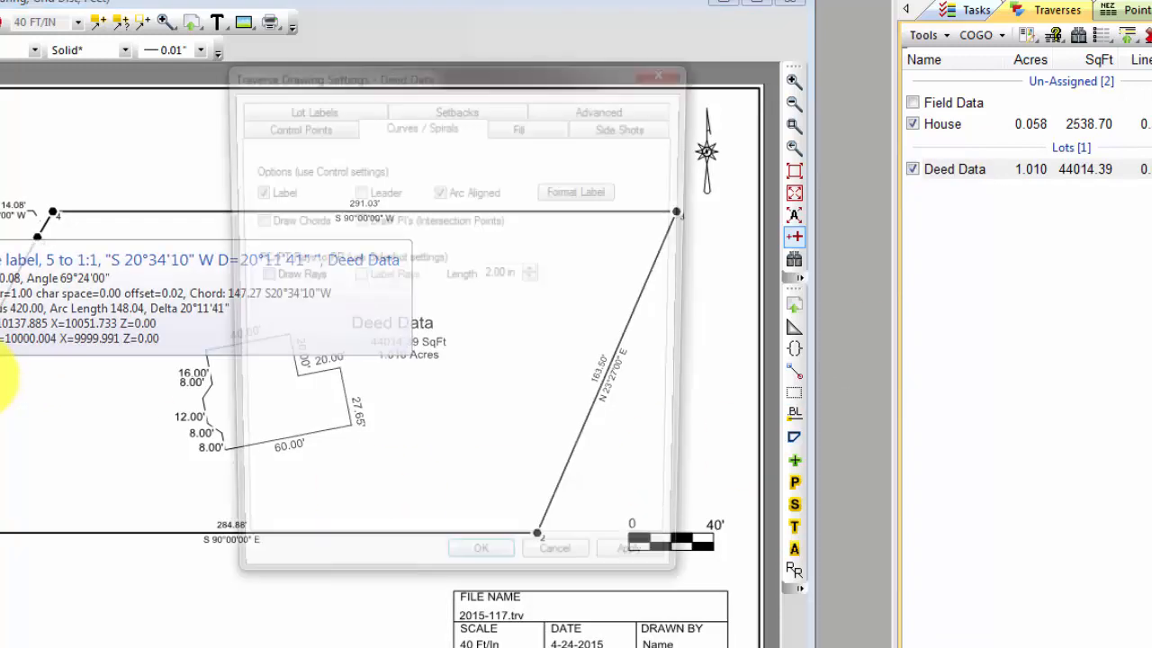
pyautogui.click(465, 104)
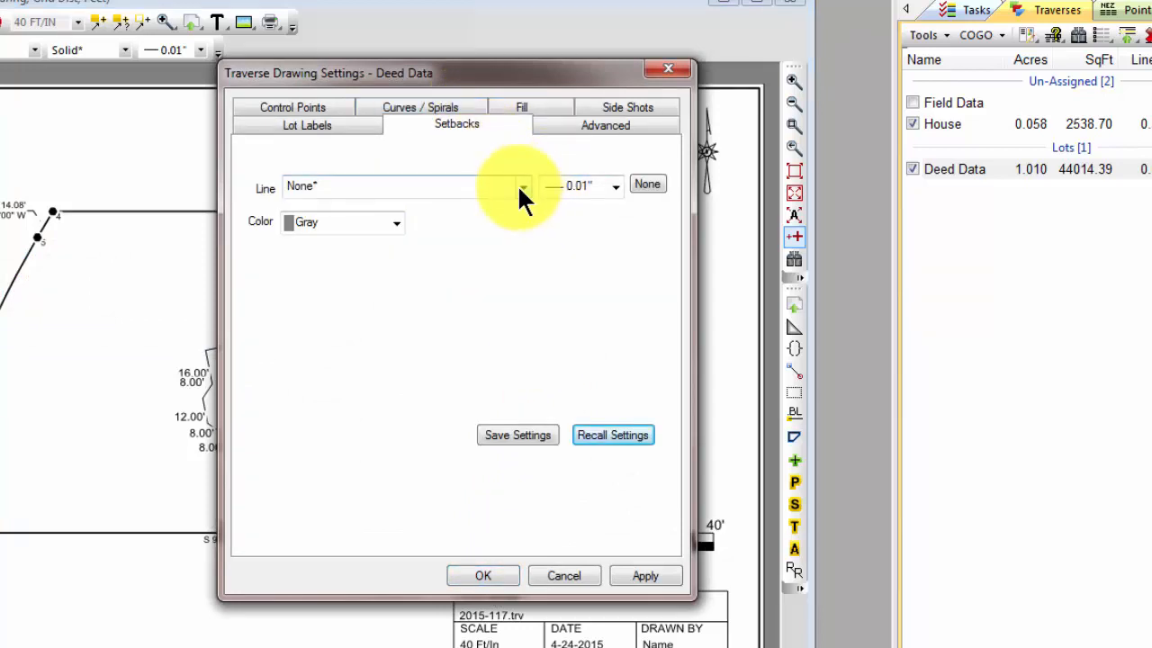
pyautogui.click(521, 186)
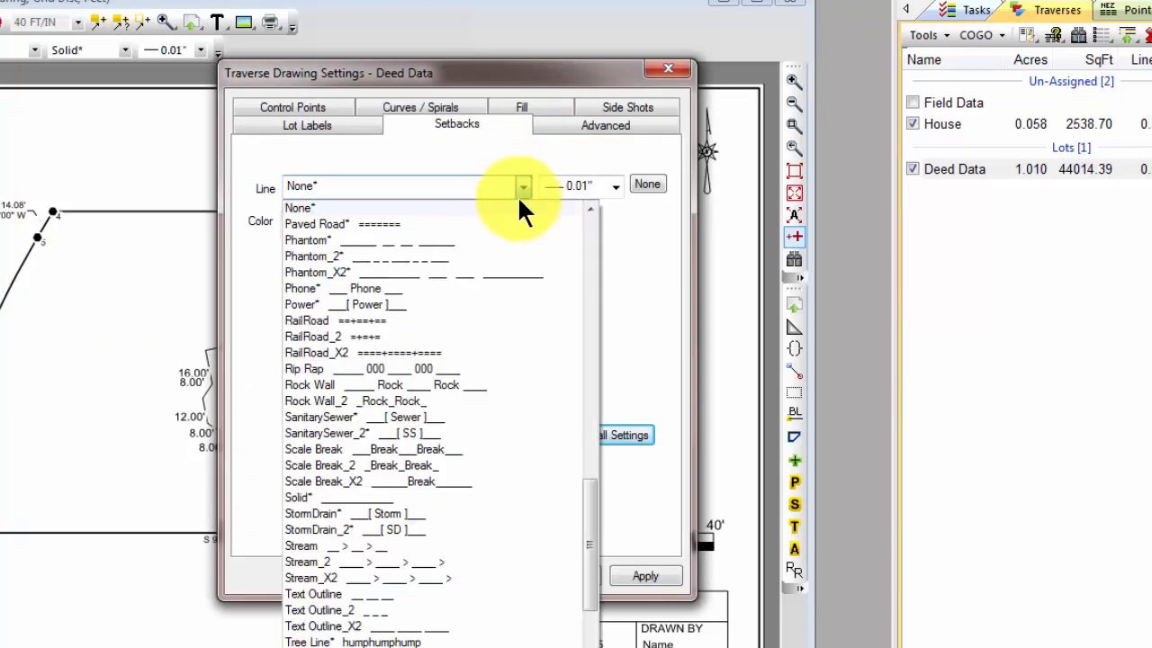
pyautogui.click(580, 486)
pyautogui.click(356, 322)
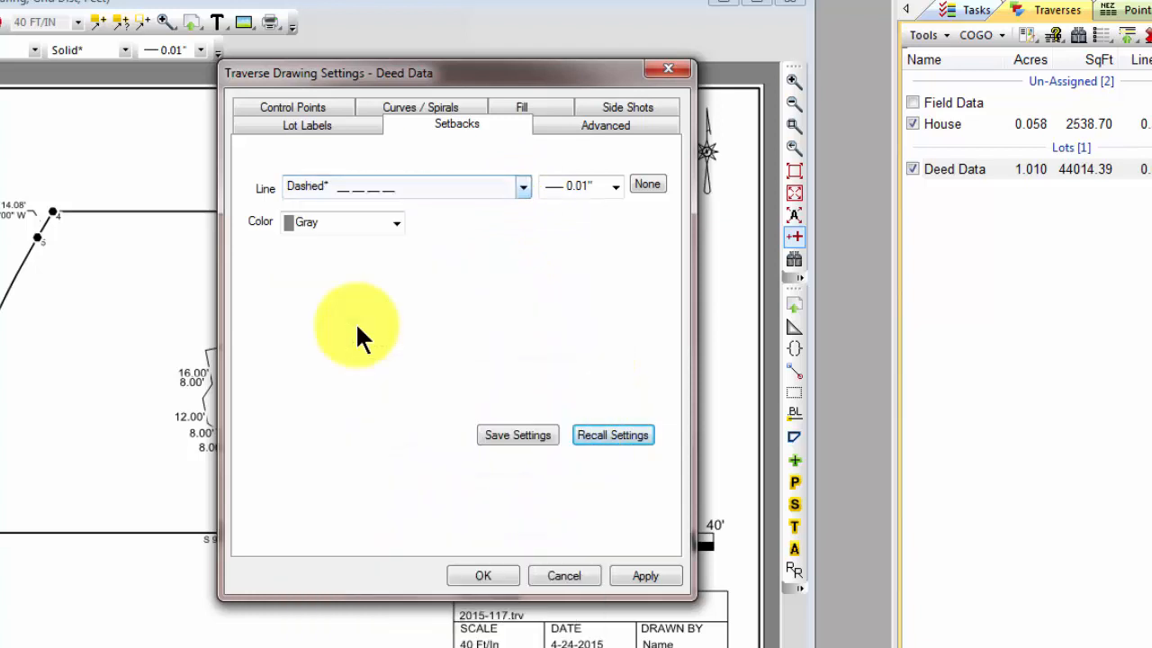
pyautogui.click(484, 576)
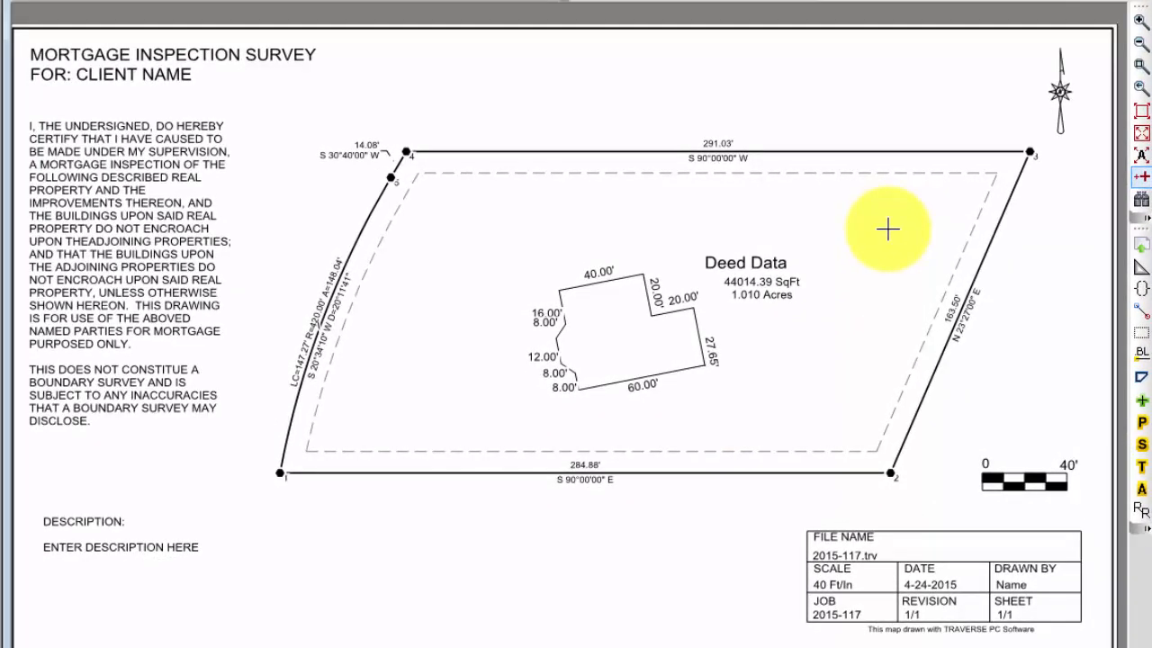
# Step: Specify the curved lot line from point 5 to point 1 as a Front setback
pyautogui.click(366, 219)
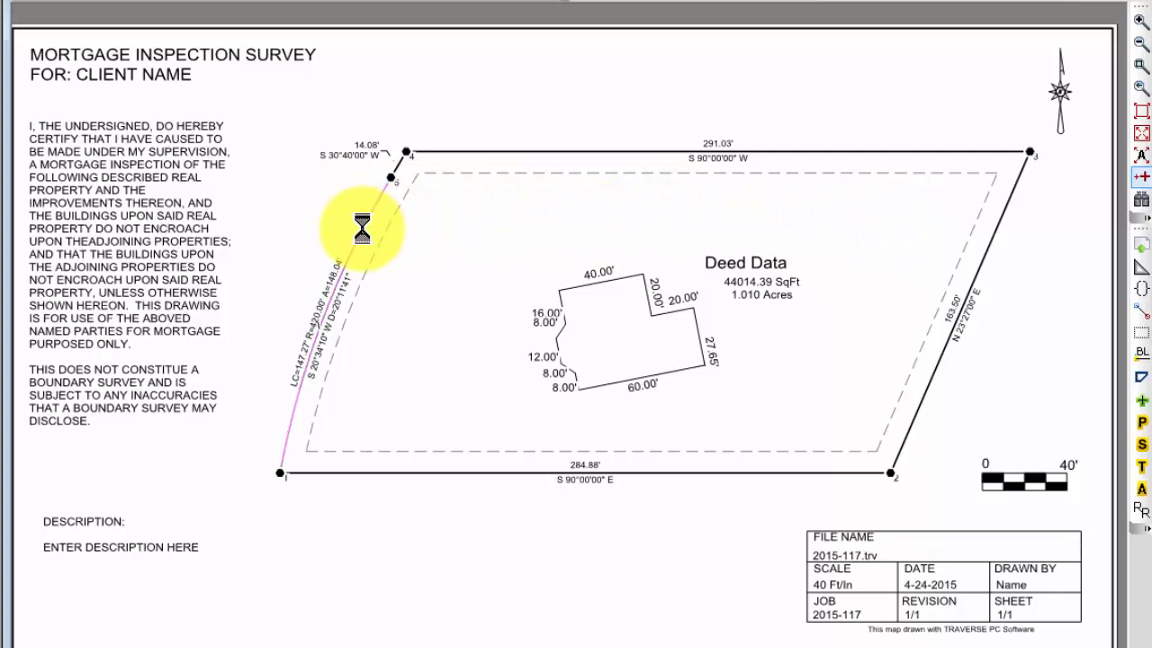
pyautogui.moveTo(364, 232)
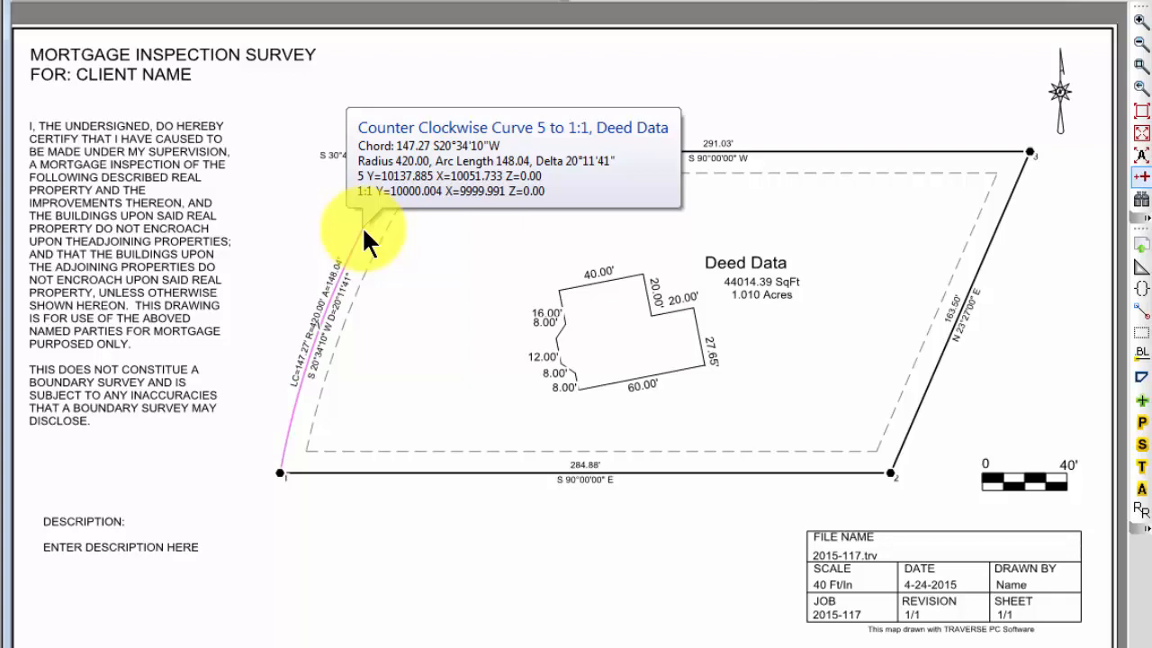
pyautogui.rightClick(364, 231)
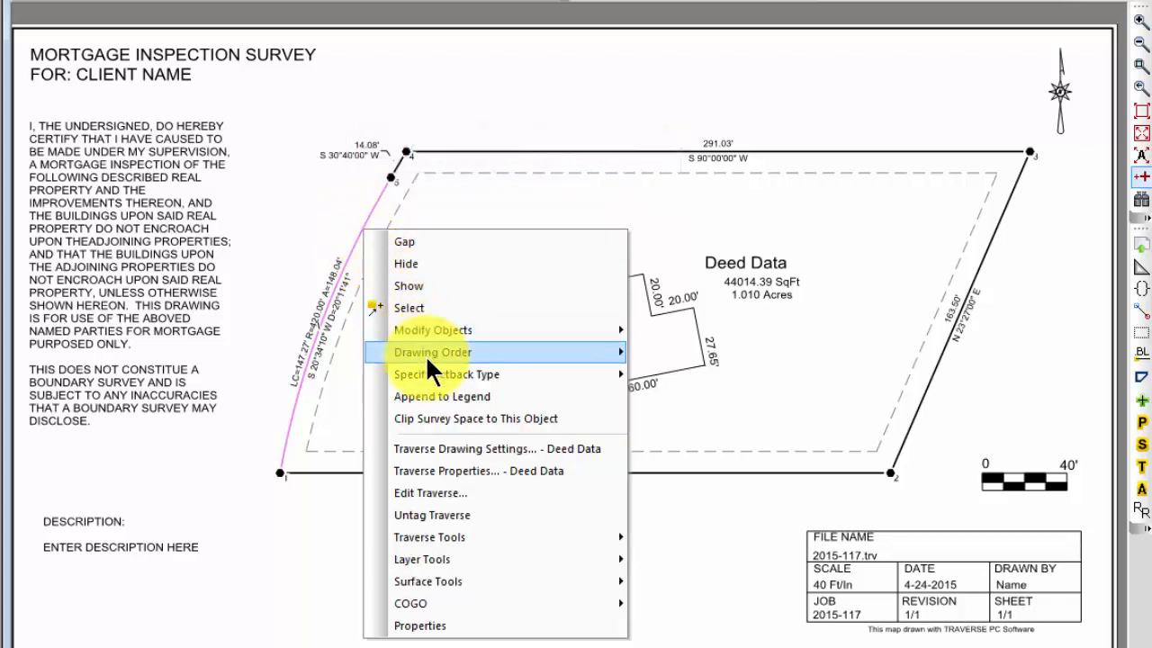
pyautogui.moveTo(425, 373)
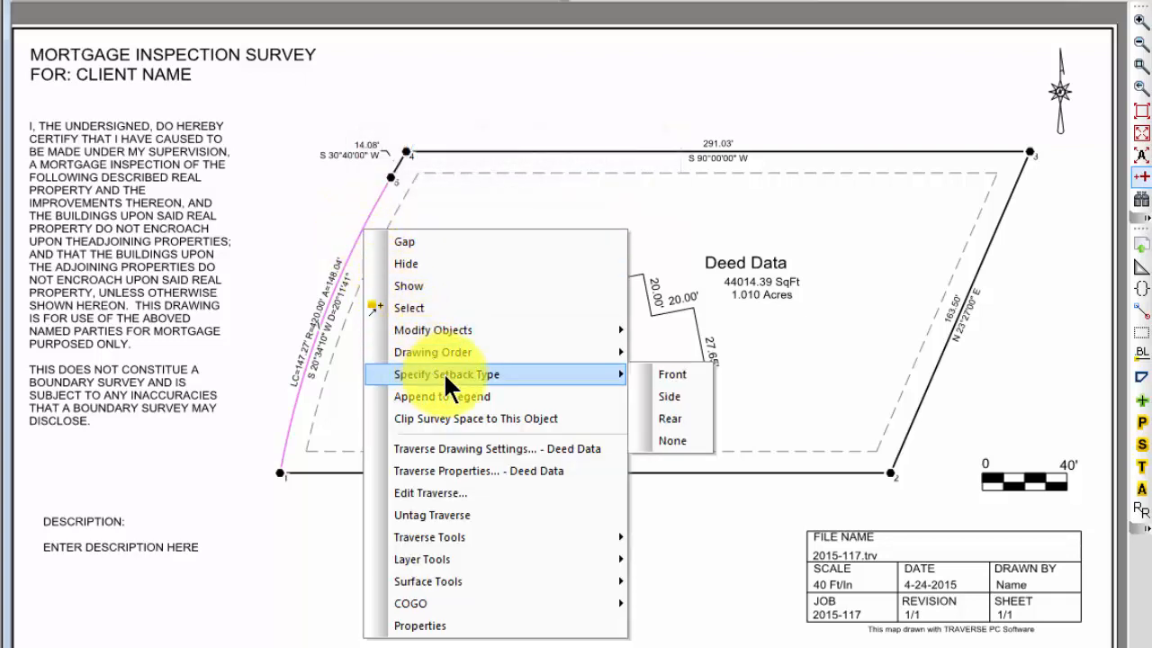
pyautogui.click(666, 374)
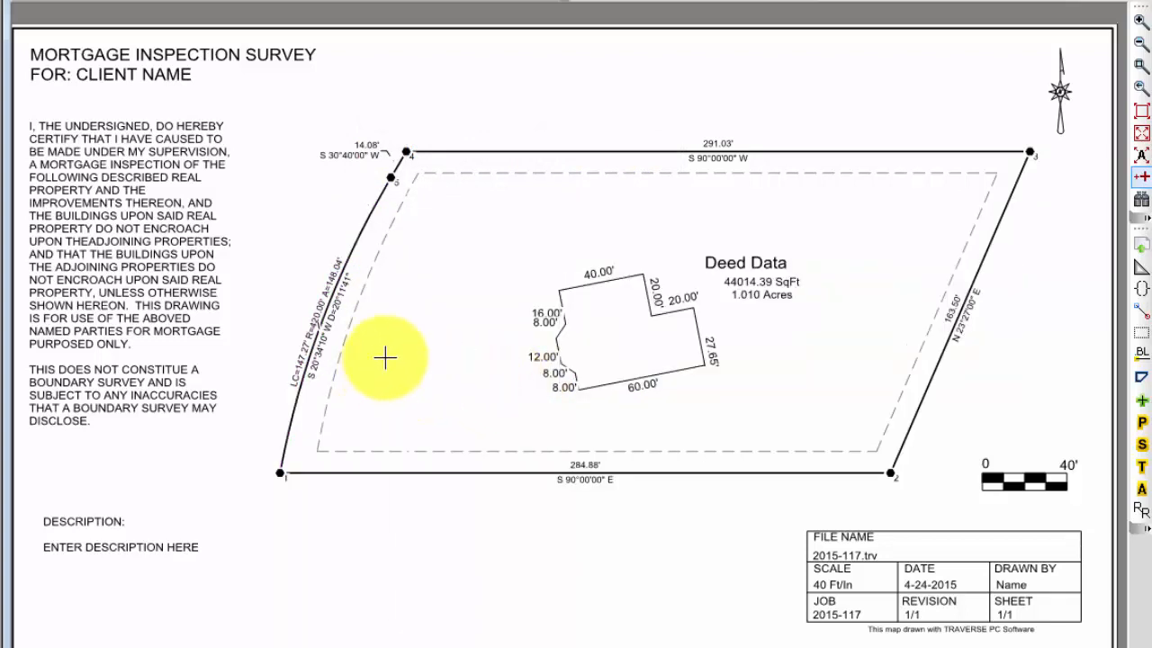
# Step: Set the setback type of the short 14.08' lot line between points 4 and 5 to None
pyautogui.rightClick(395, 162)
pyautogui.moveTo(470, 310)
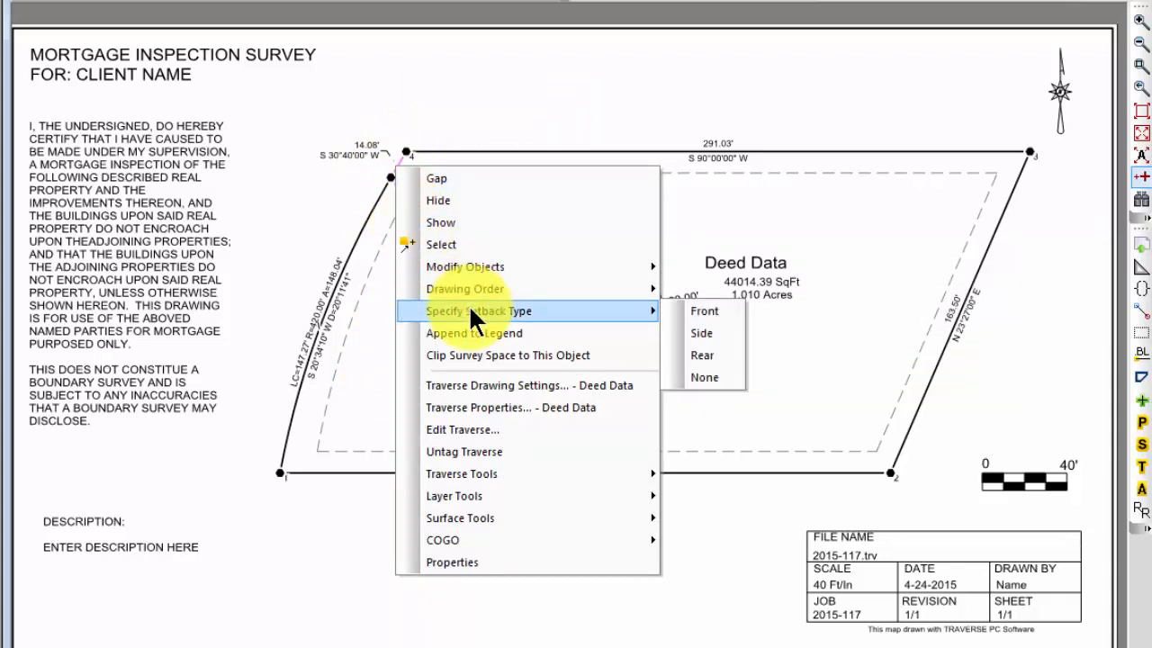
pyautogui.click(702, 376)
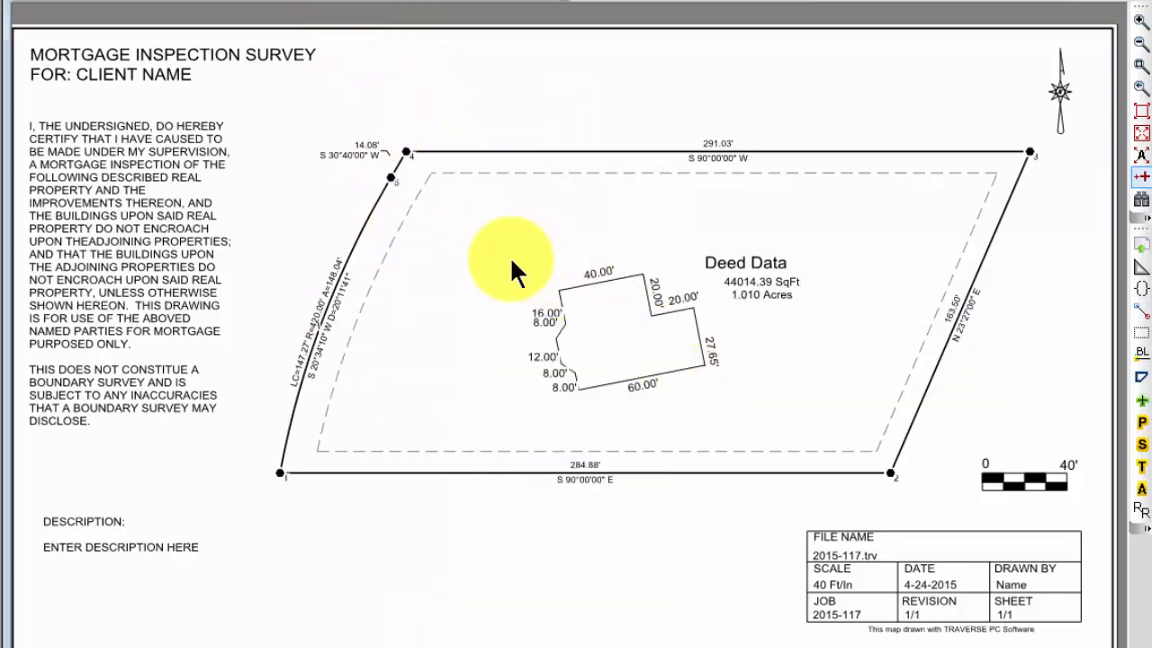
pyautogui.moveTo(511, 261)
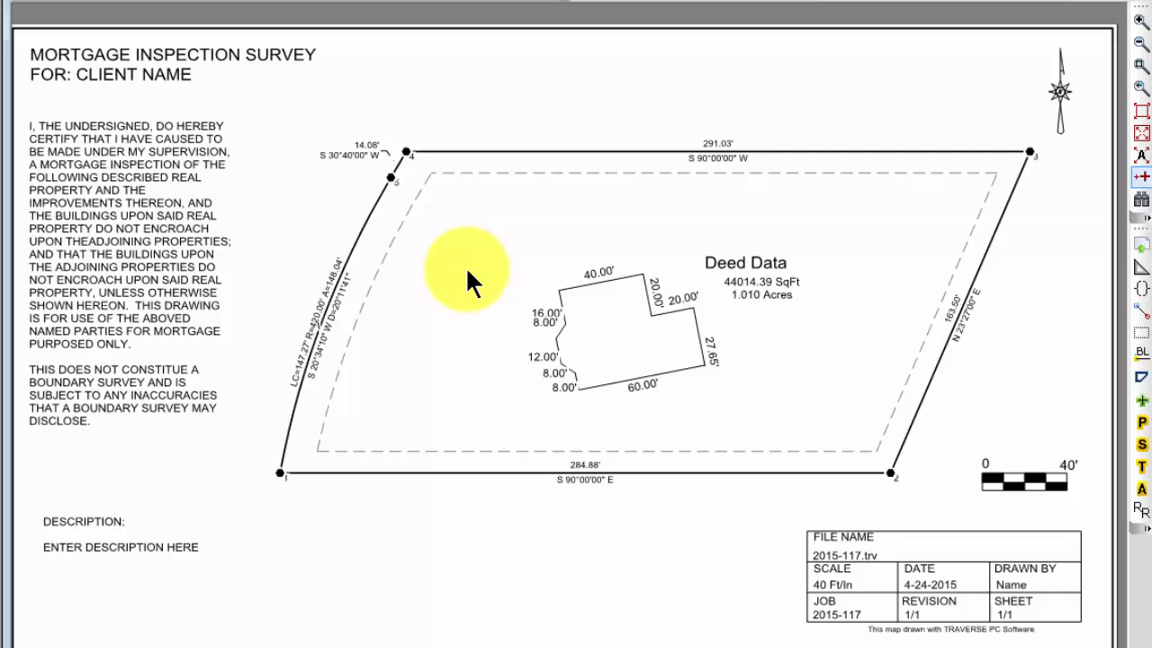
pyautogui.moveTo(365, 256)
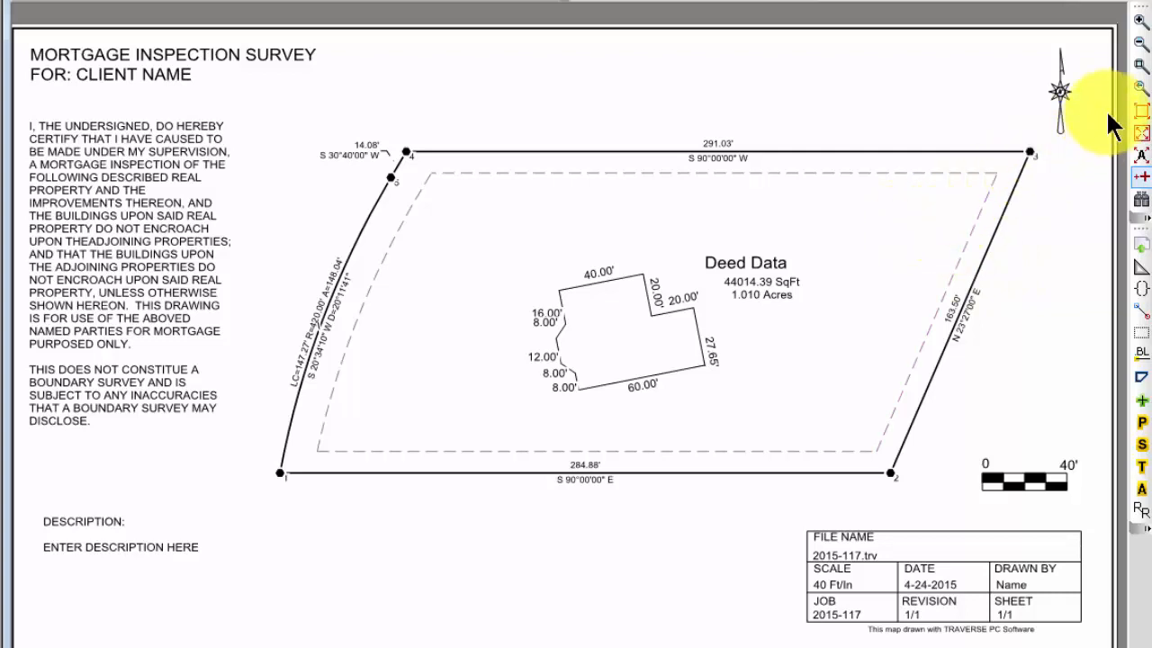
# Step: Move the lower lot line's 284.88' distance label below the line, just left of its bearing label
pyautogui.click(1141, 66)
pyautogui.moveTo(474, 316)
pyautogui.mouseDown()
pyautogui.moveTo(528, 388)
pyautogui.moveTo(694, 522)
pyautogui.mouseUp()
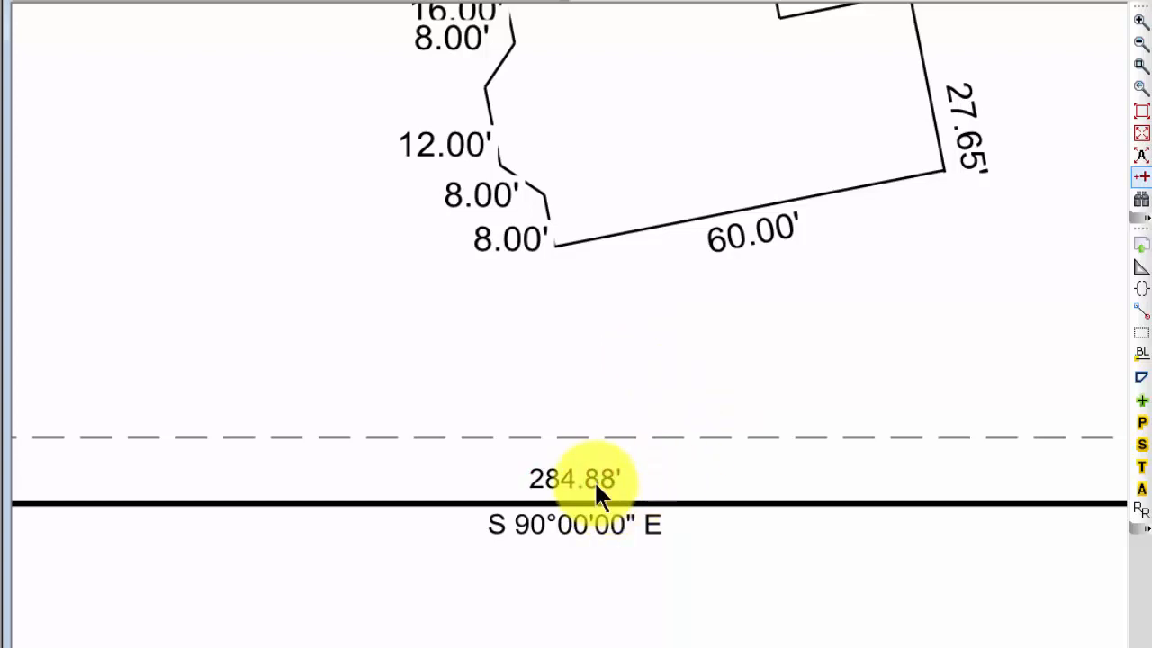
pyautogui.moveTo(593, 478)
pyautogui.moveTo(594, 478); pyautogui.dragTo(442, 528)
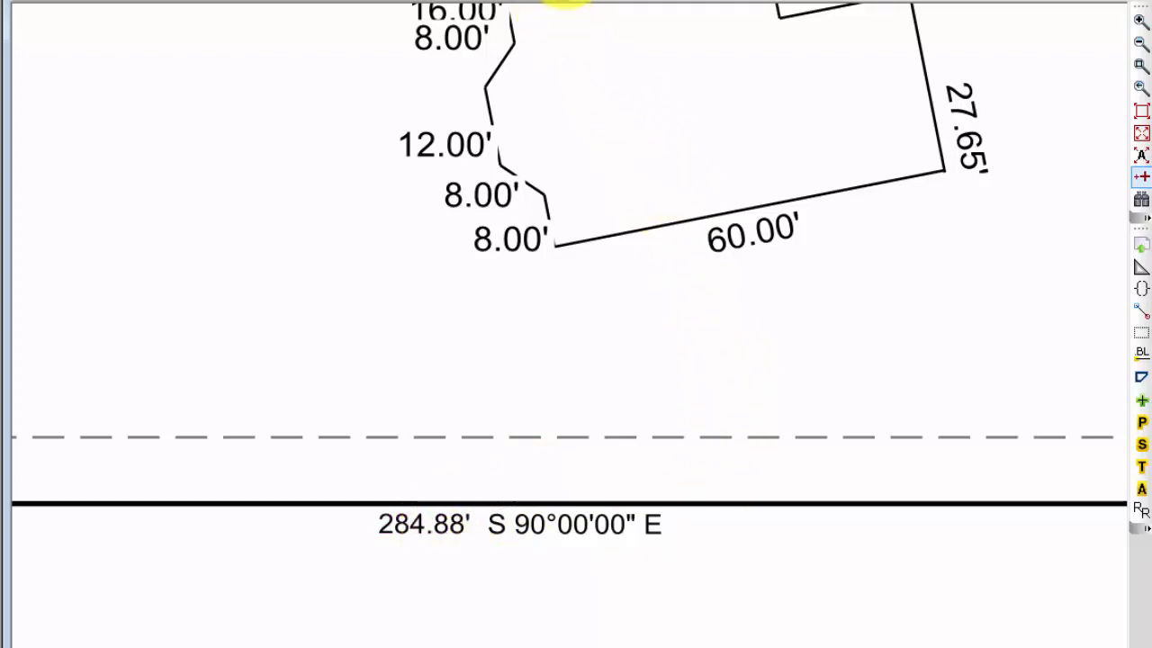
# Step: Draw a dynamic offset from the house's lower-left corner perpendicular to the lower lot line
pyautogui.click(569, 3)
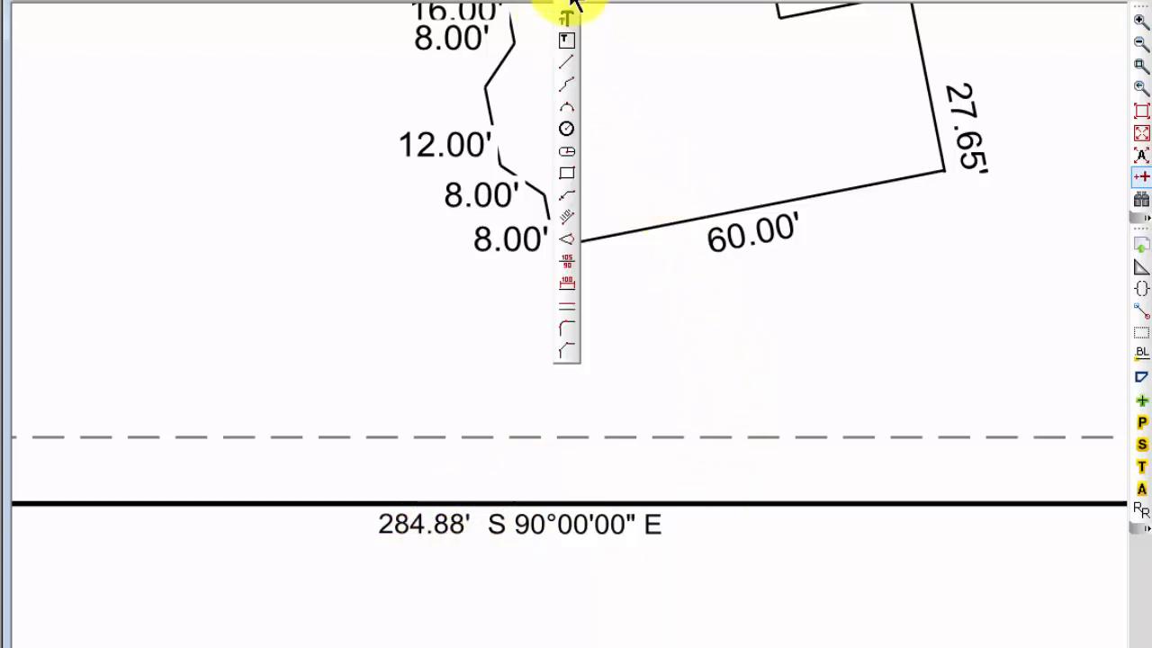
pyautogui.click(568, 217)
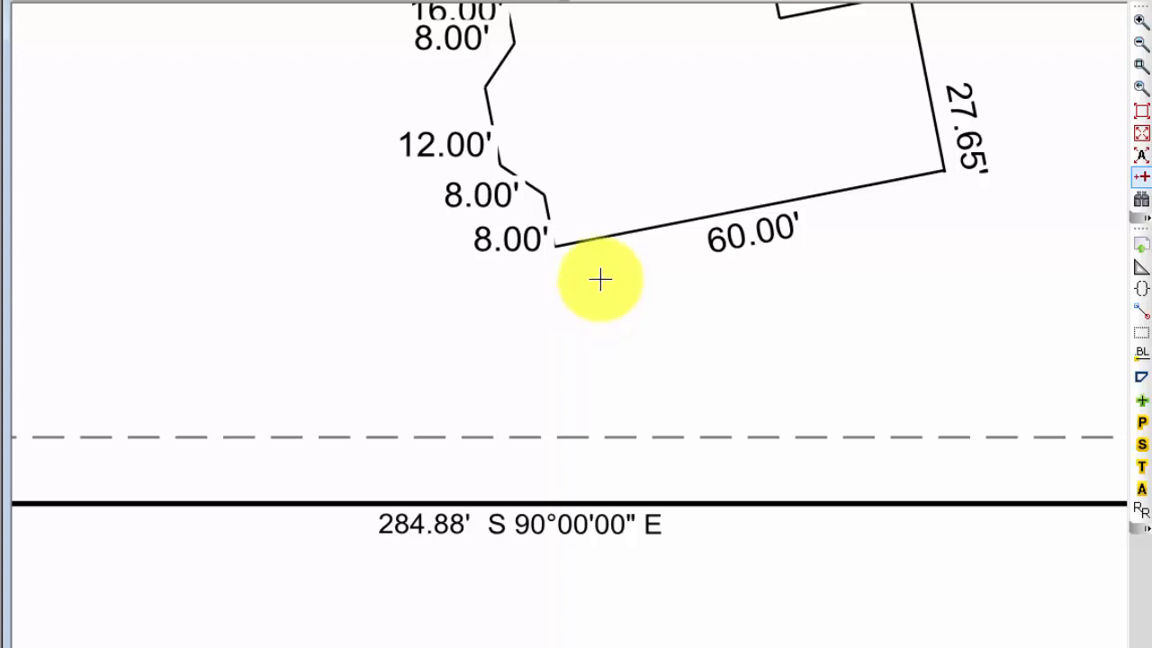
pyautogui.click(586, 245)
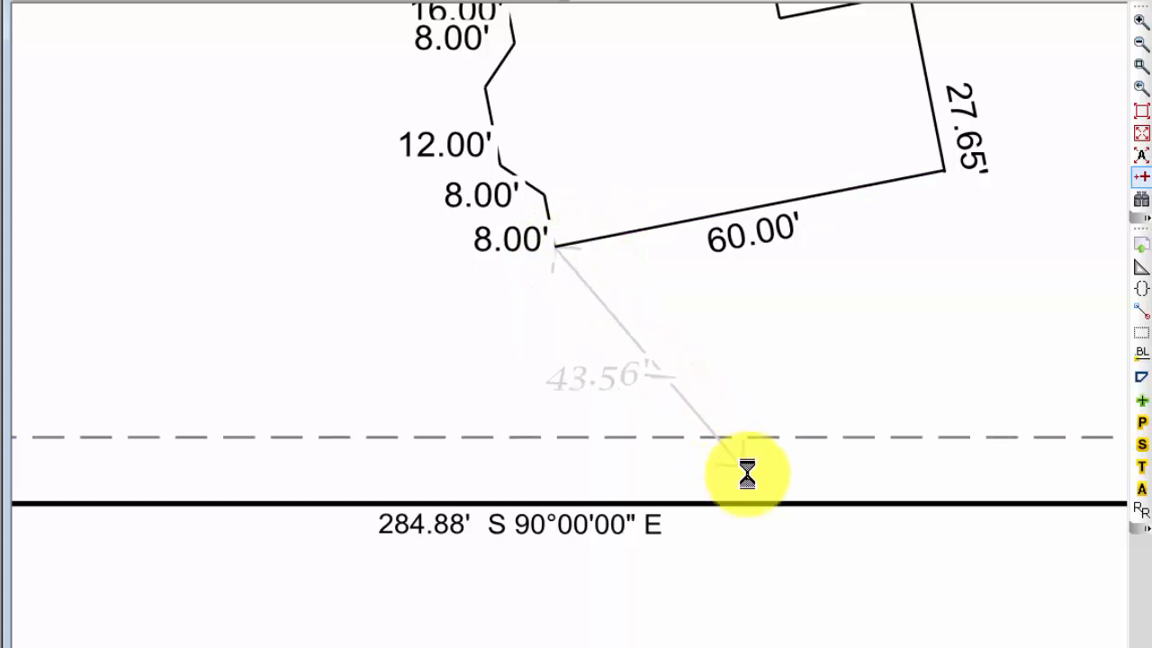
pyautogui.click(552, 502)
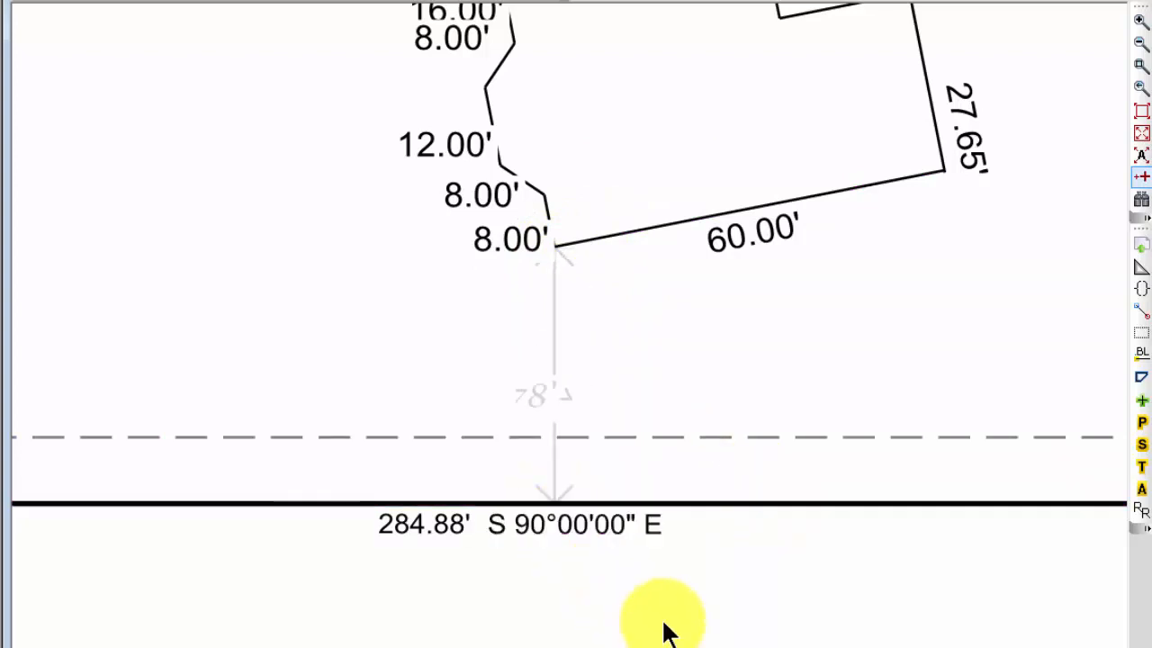
# Step: Set the drawing's dynamic offset color to MediumBlue, its label font to Arial, and increase the label size by two increments
pyautogui.rightClick(414, 337)
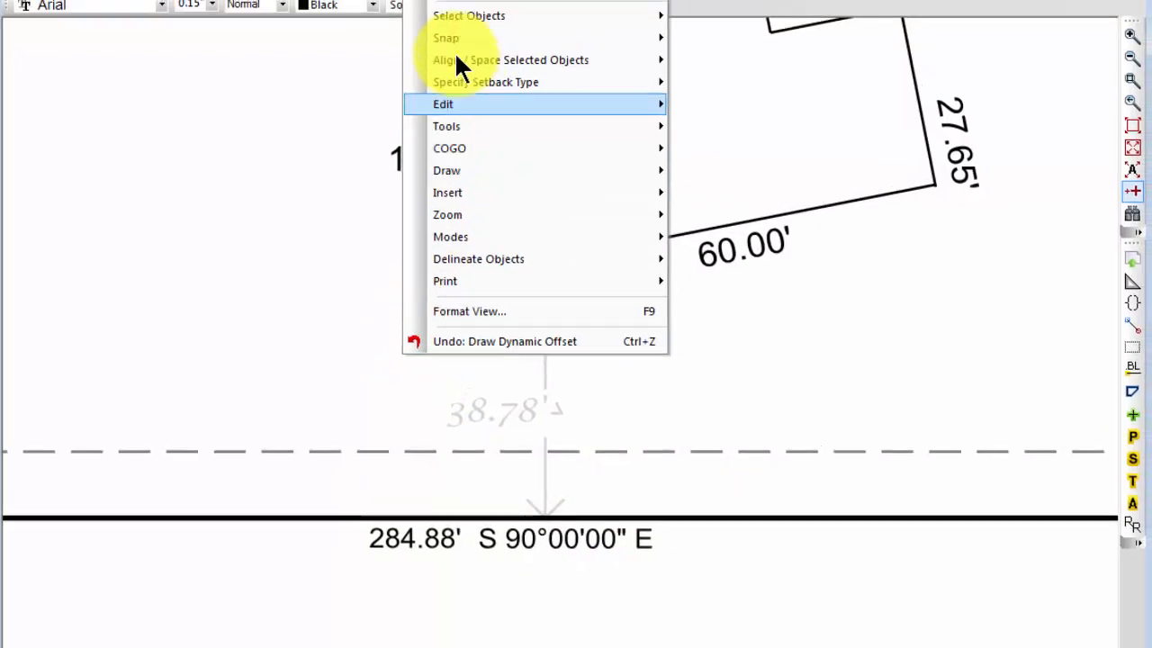
pyautogui.click(353, 38)
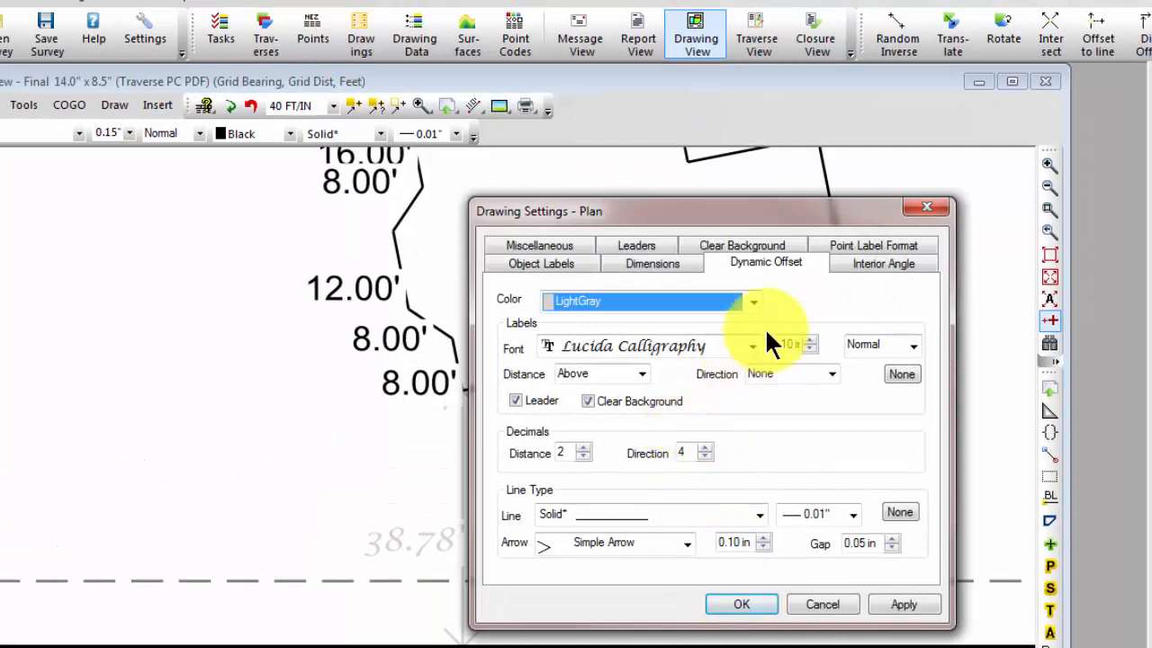
pyautogui.click(753, 300)
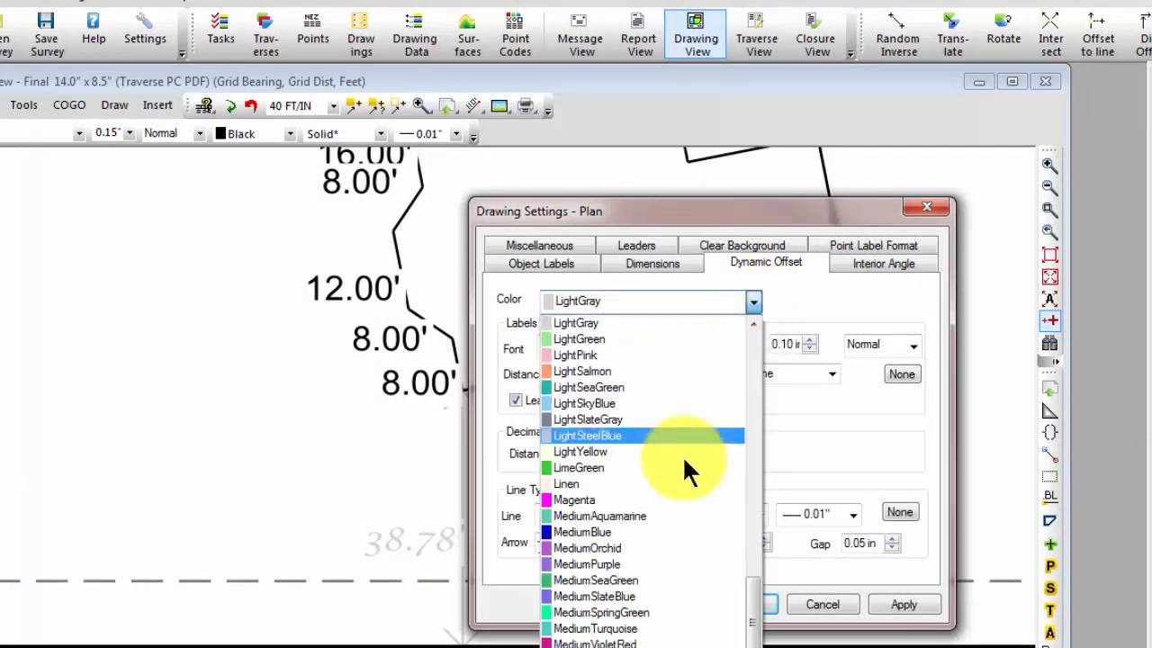
pyautogui.click(604, 532)
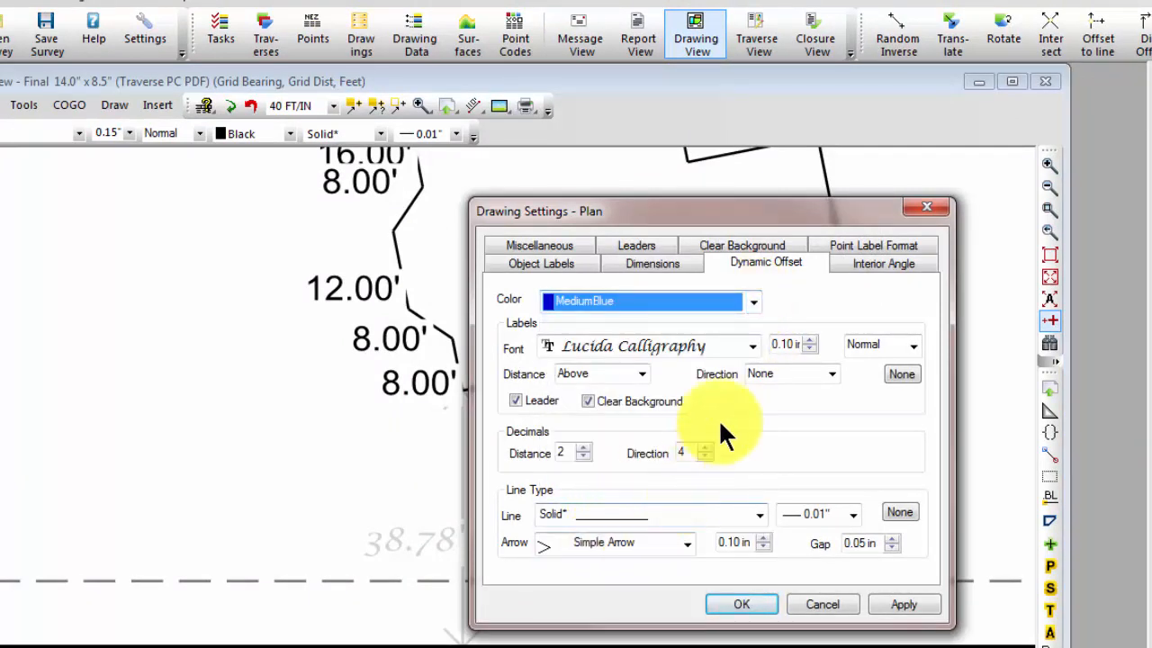
pyautogui.click(753, 346)
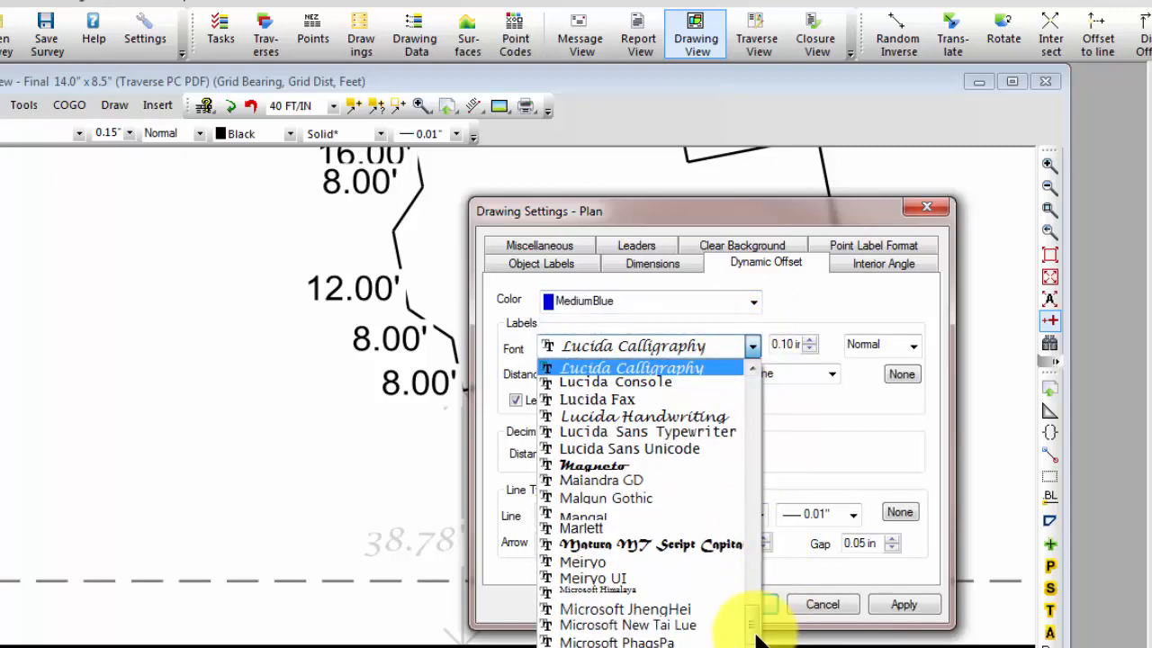
pyautogui.moveTo(771, 610); pyautogui.dragTo(760, 389)
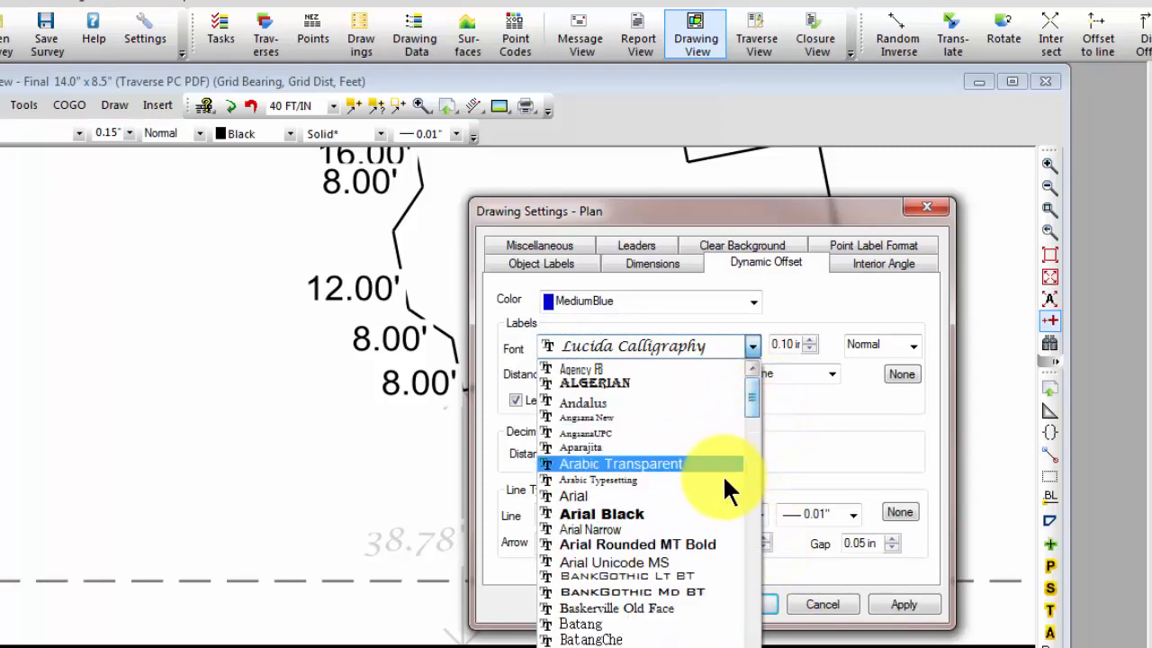
pyautogui.click(621, 496)
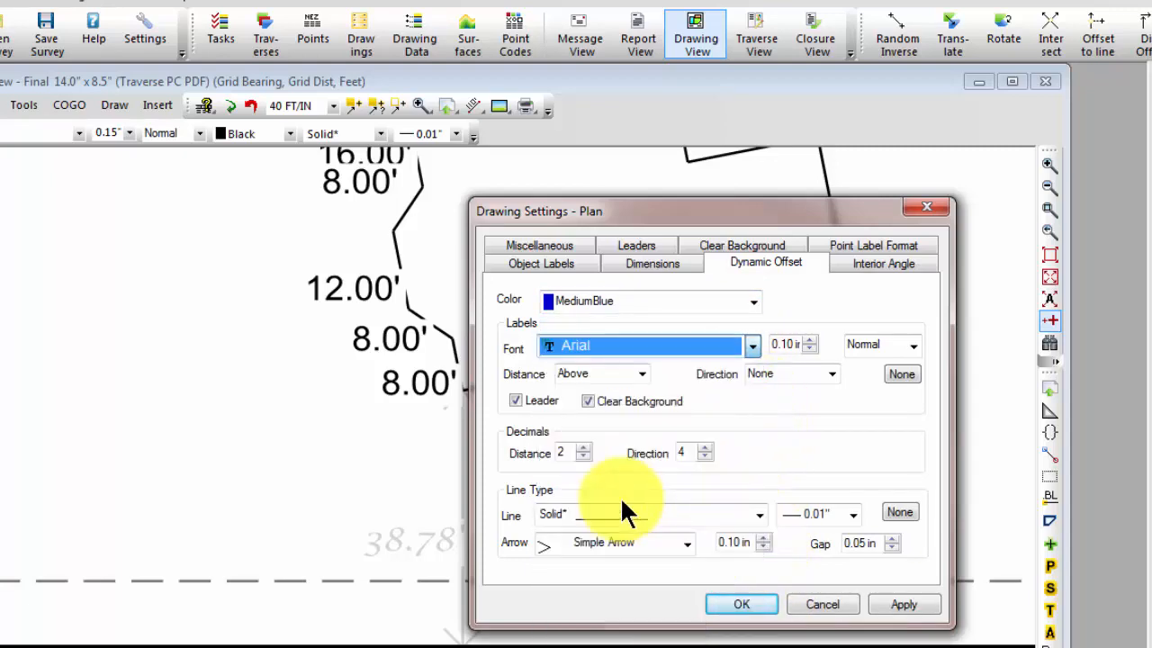
pyautogui.click(810, 339)
pyautogui.click(811, 340)
pyautogui.click(757, 596)
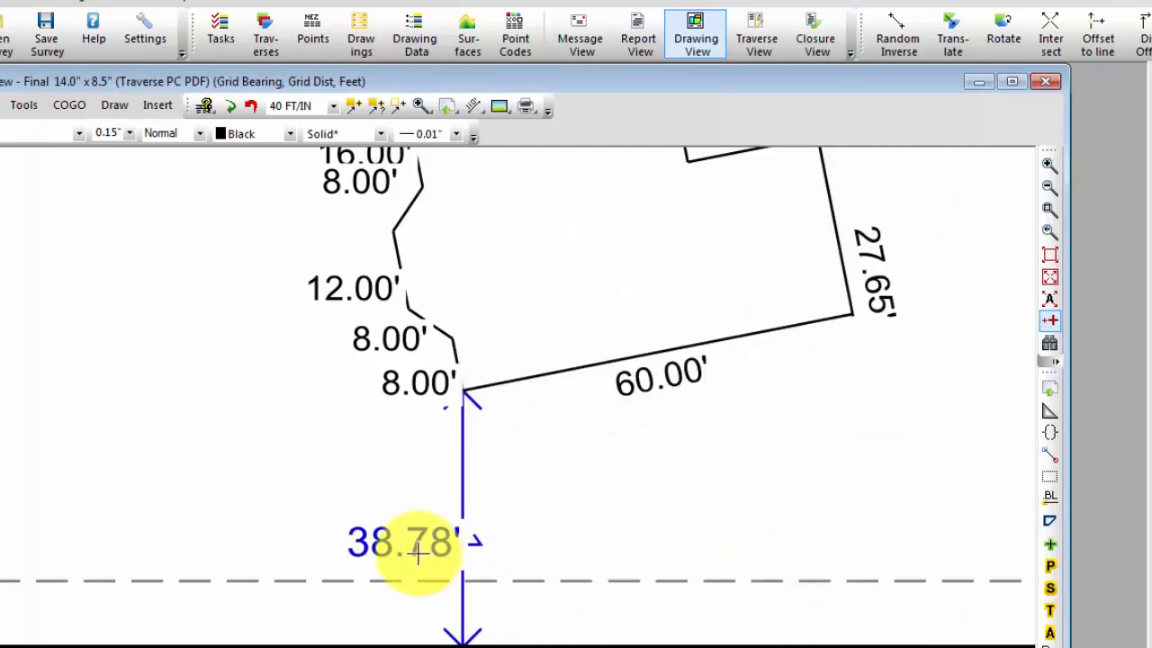
# Step: Move the dynamic offset's distance label slightly left so it clears the arrow line
pyautogui.moveTo(414, 551); pyautogui.dragTo(379, 549)
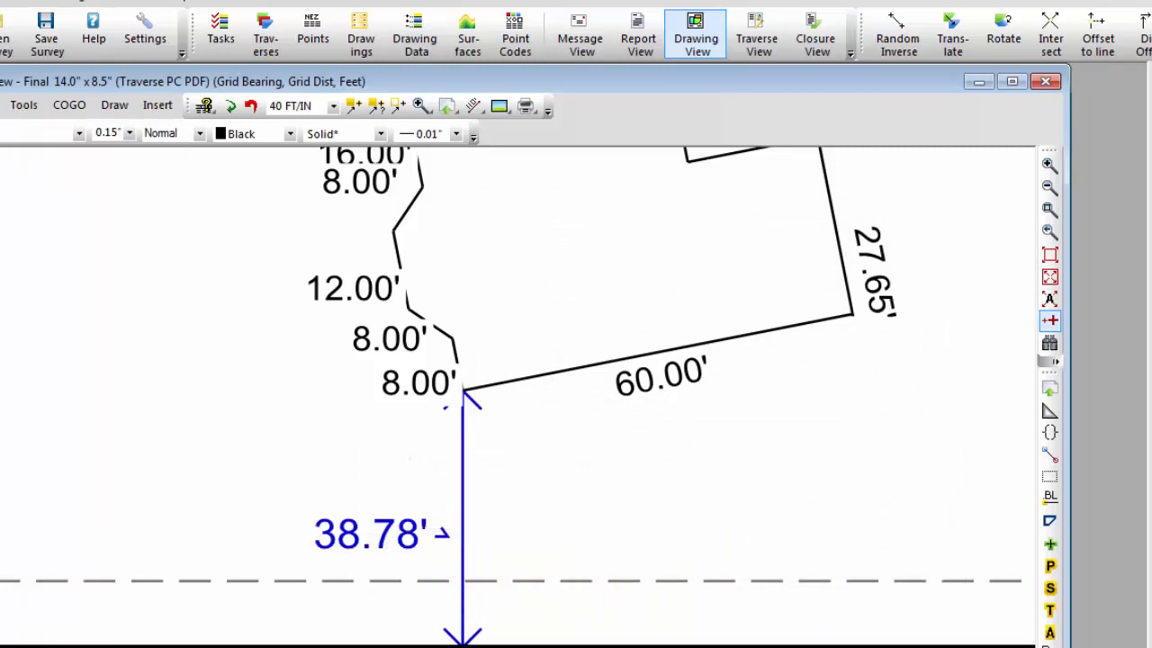
pyautogui.scroll(-3, 797, 520)
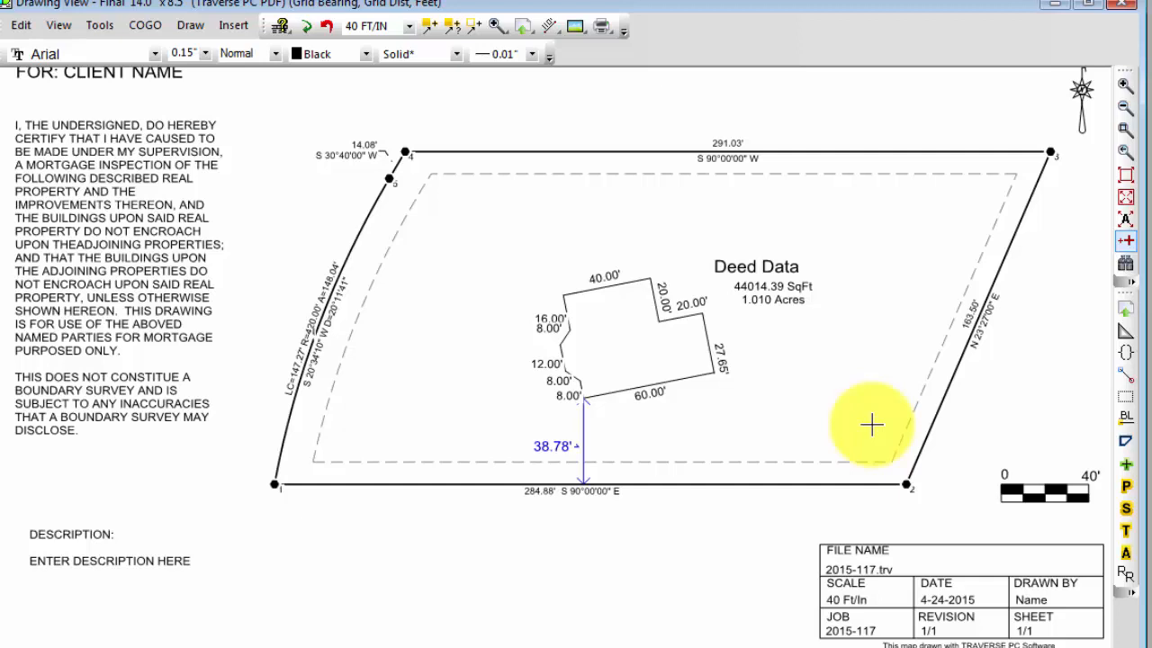
pyautogui.click(1126, 175)
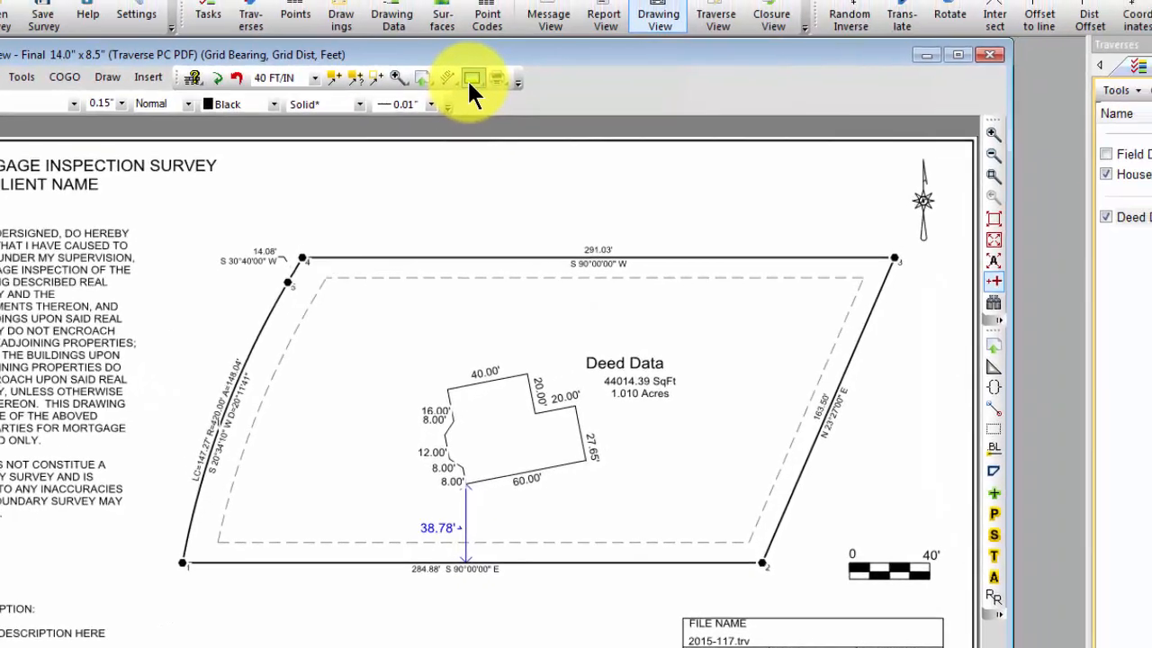
# Step: Insert a legend with the default settings and place it below the lot, between the description and the title block
pyautogui.click(575, 27)
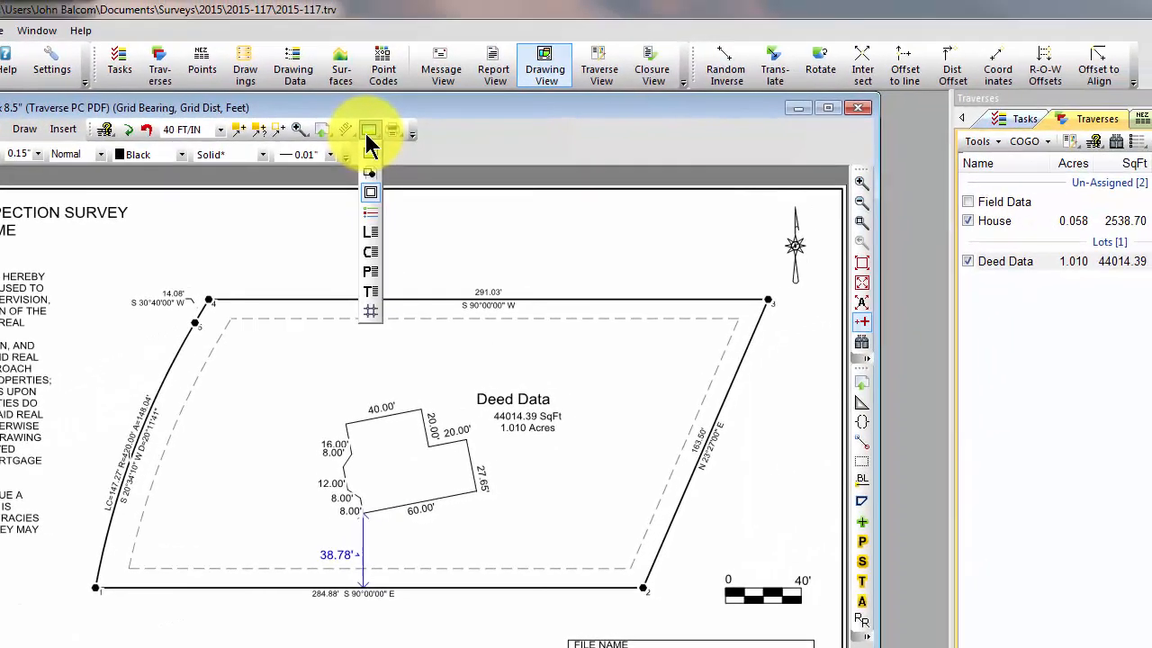
pyautogui.click(373, 210)
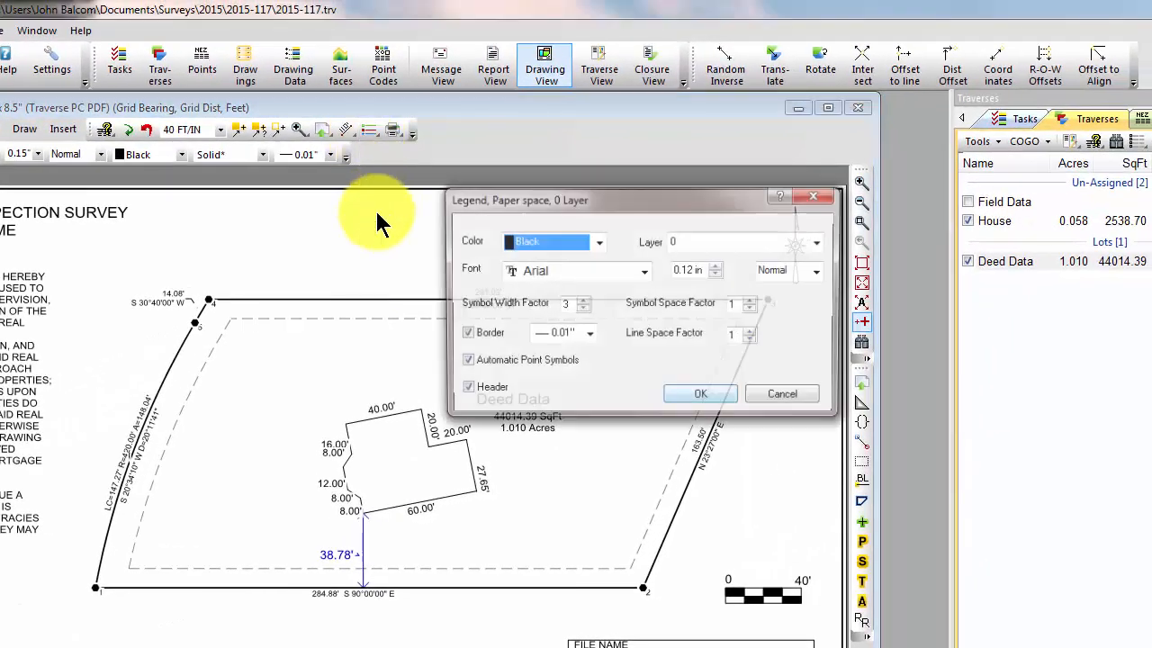
pyautogui.click(702, 397)
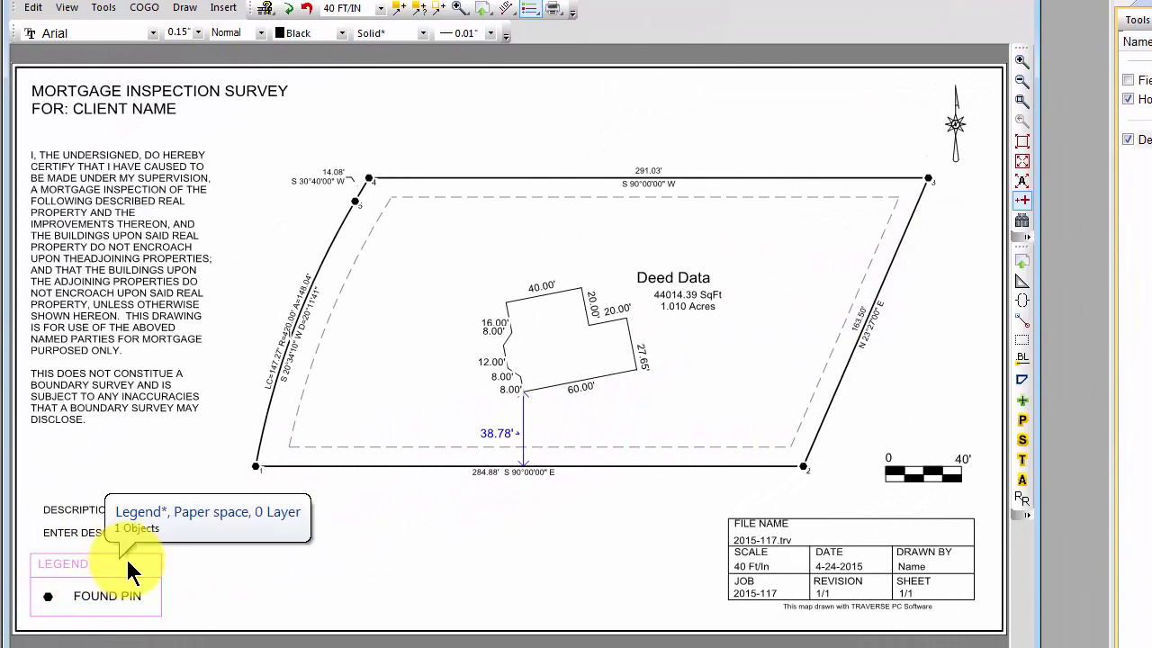
pyautogui.moveTo(127, 560); pyautogui.dragTo(529, 549)
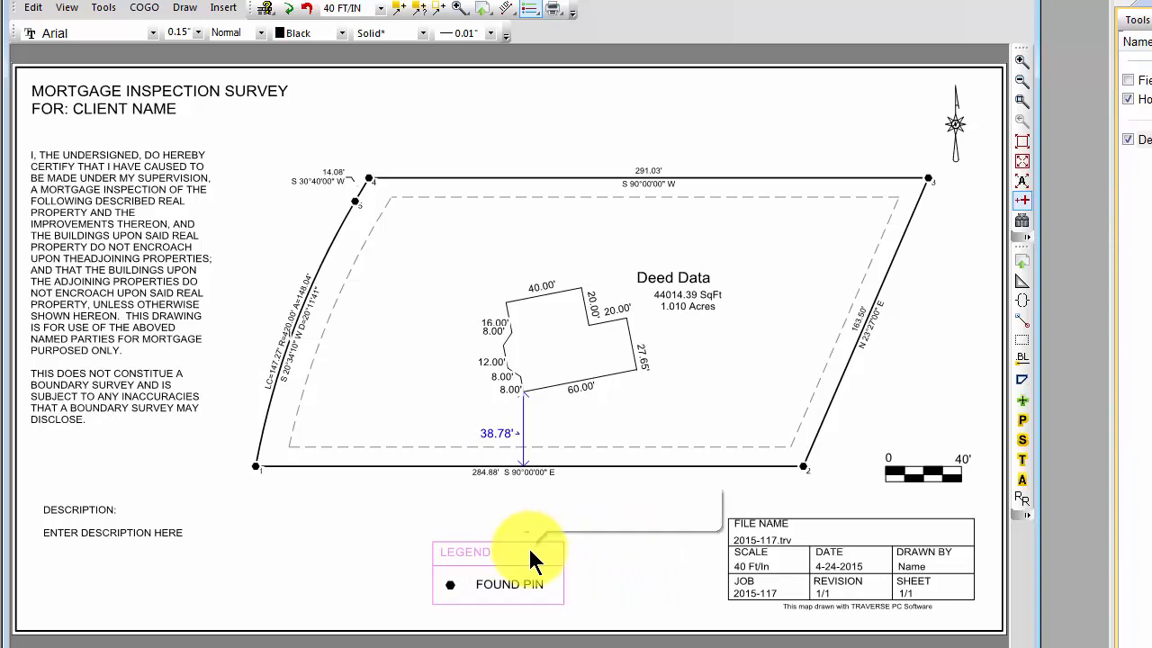
# Step: Change the legend's FOUND PIN entry to read FOUND 5/8" REBAR YPC 44138
pyautogui.rightClick(510, 579)
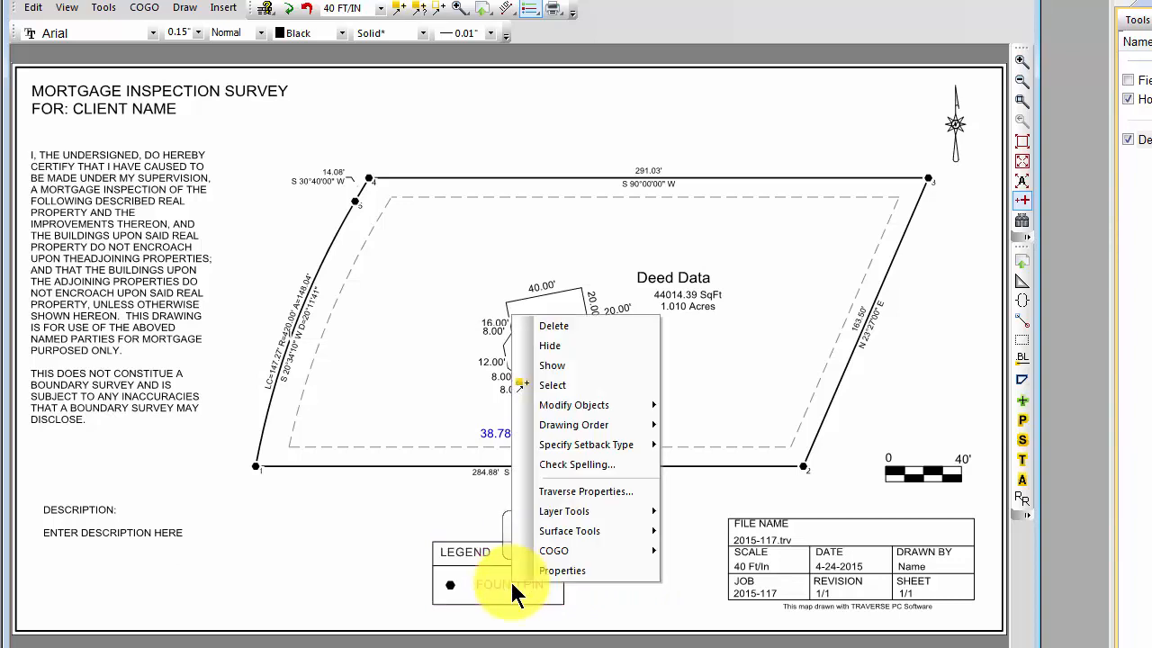
pyautogui.click(571, 568)
pyautogui.click(596, 532)
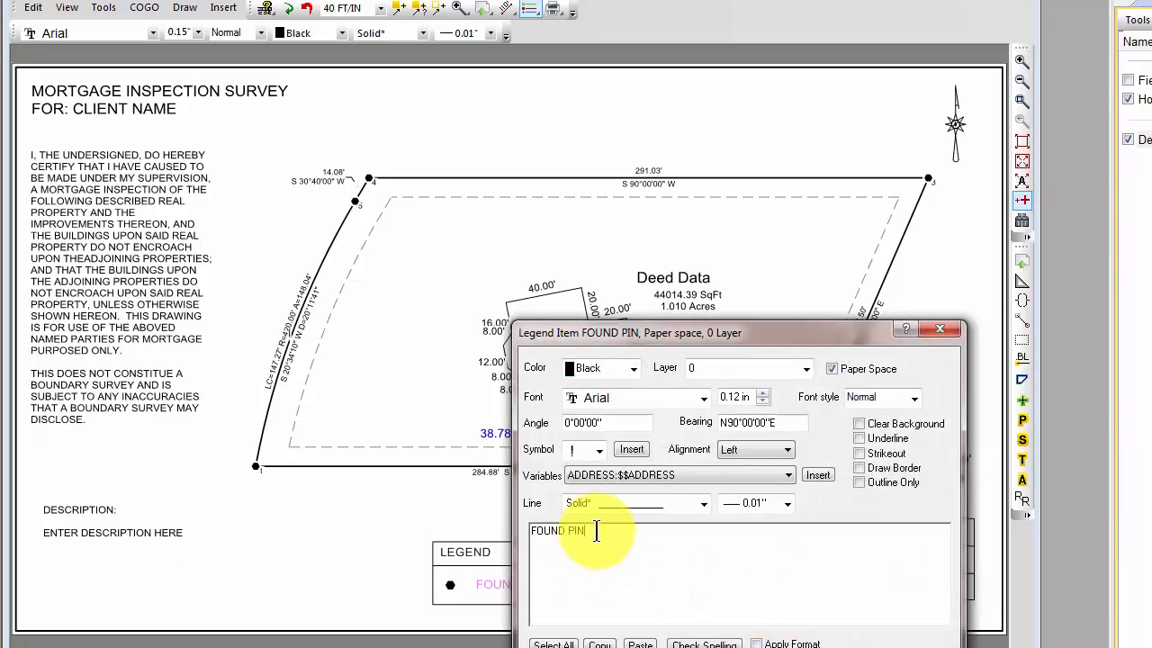
pyautogui.press('BackSpace')
pyautogui.write('5/8"')
pyautogui.press('capslock')
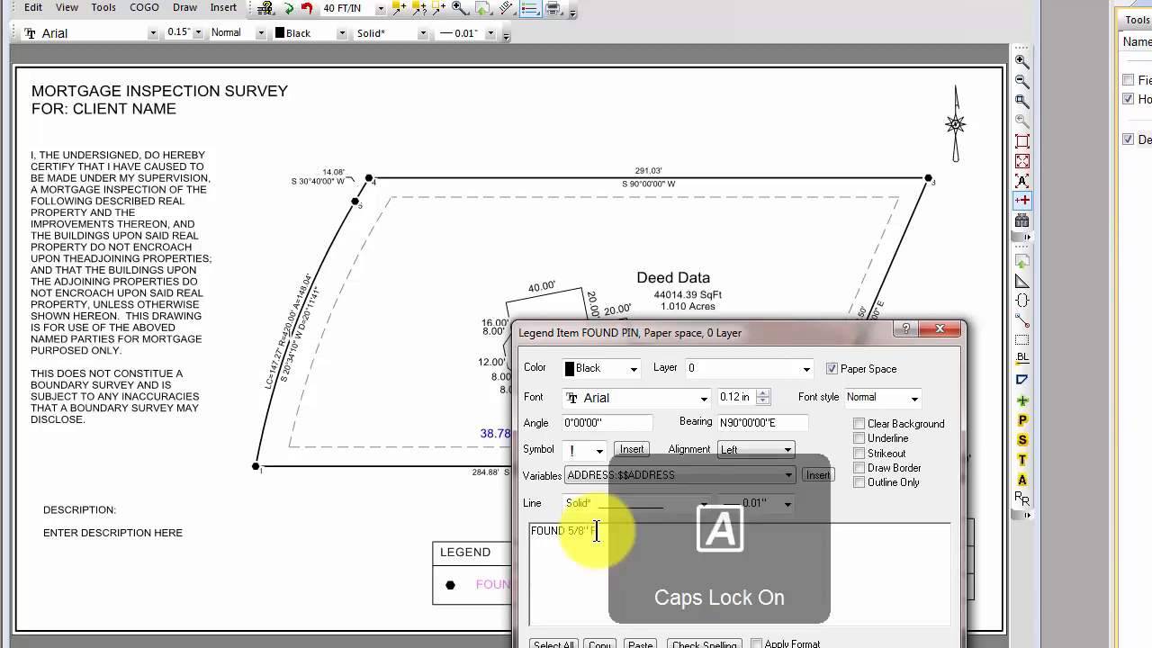
pyautogui.write('P')
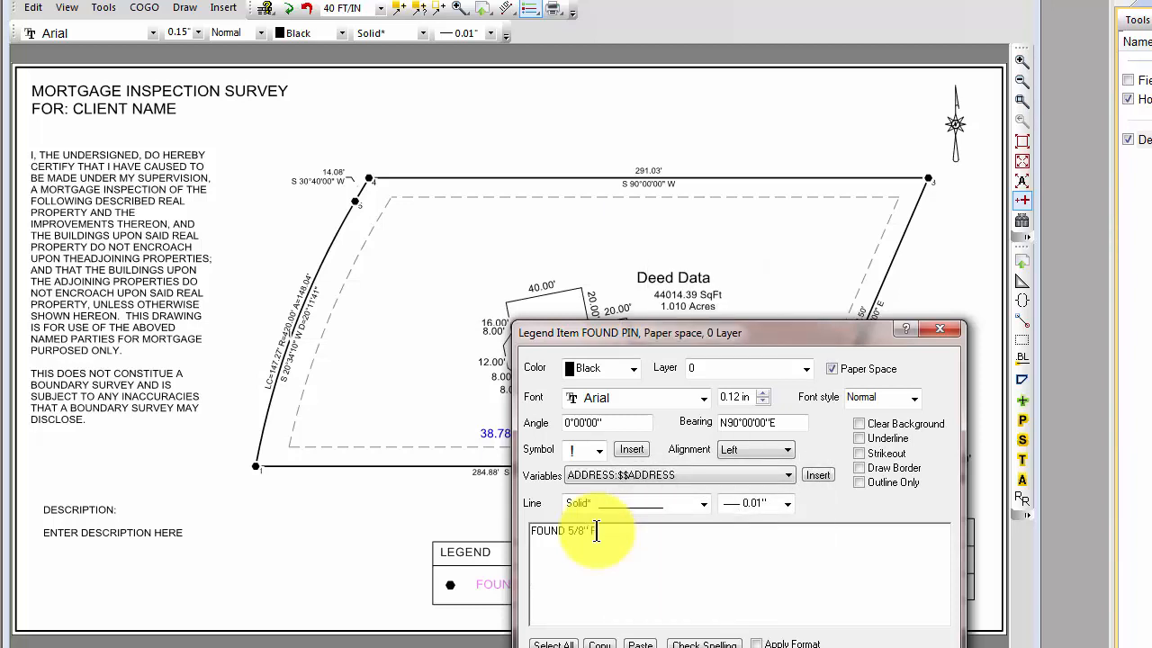
pyautogui.write('EBAR YPC 44138')
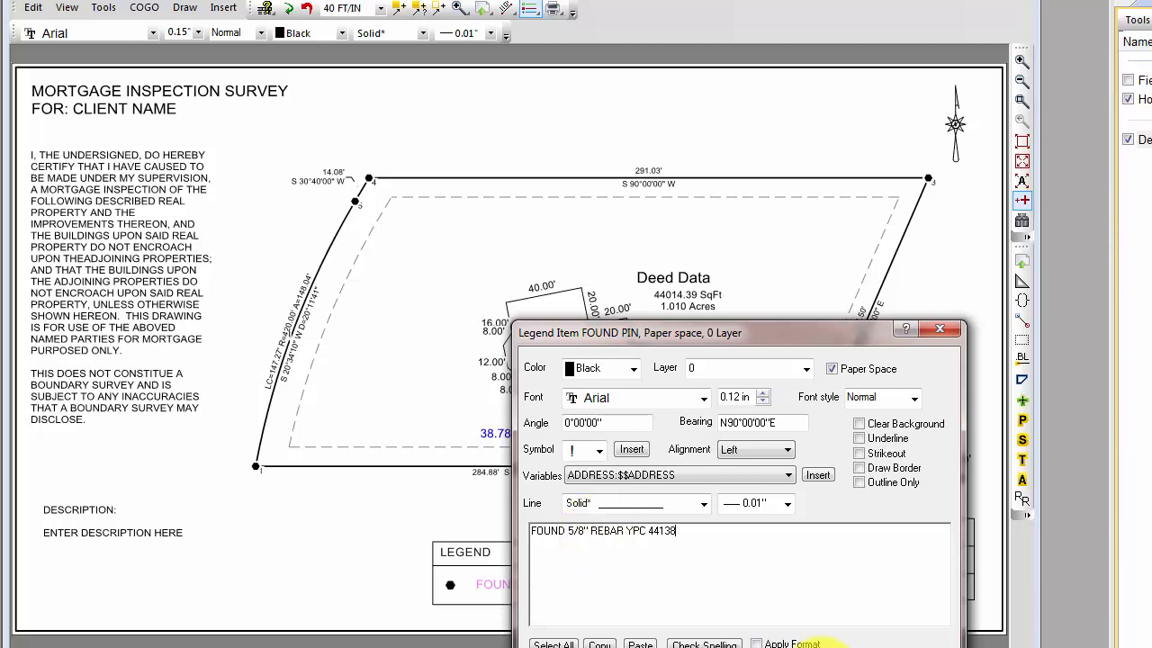
pyautogui.click(772, 644)
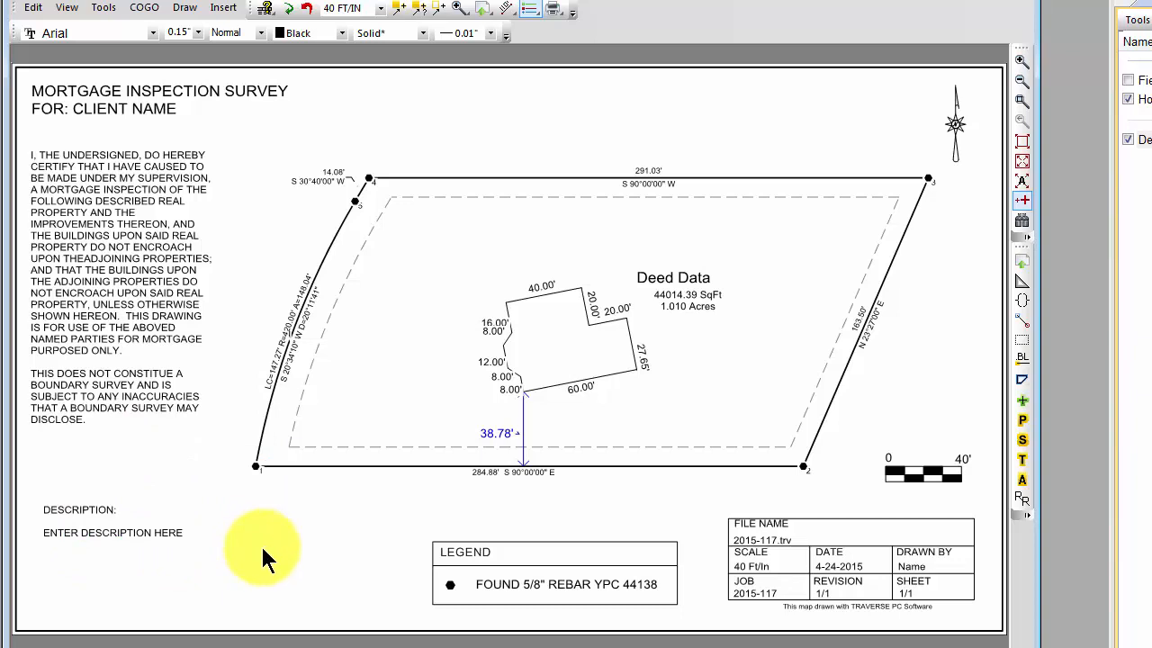
# Step: Check the finished drawing in the print preview and return to the drawing view
pyautogui.rightClick(475, 112)
pyautogui.moveTo(544, 469)
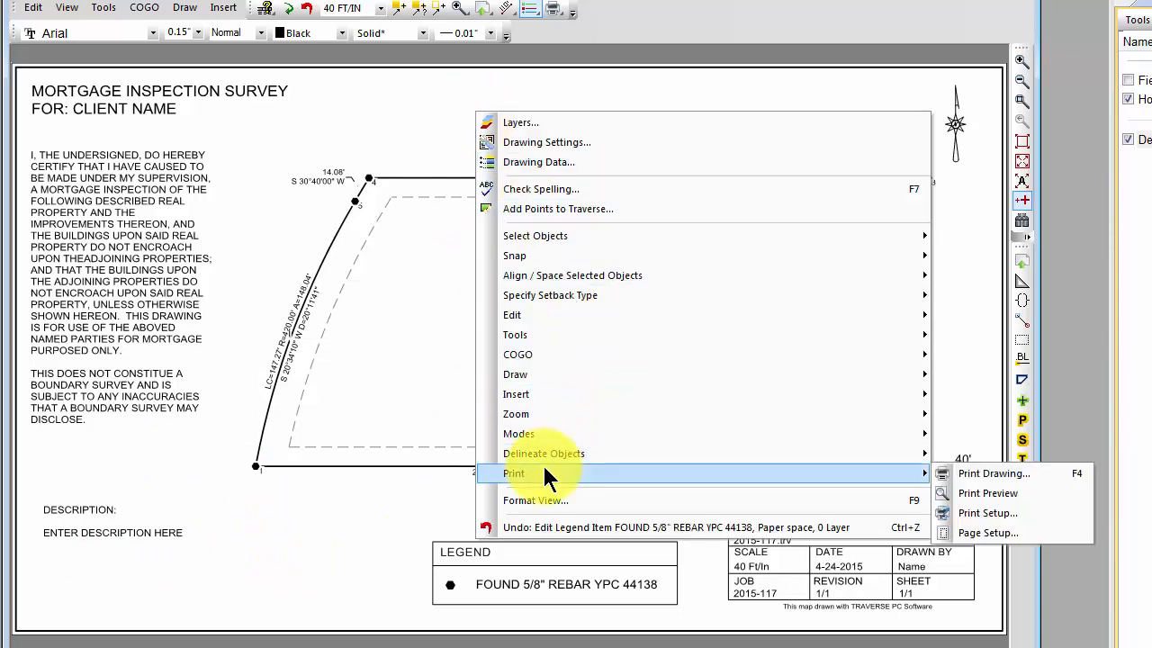
pyautogui.click(969, 493)
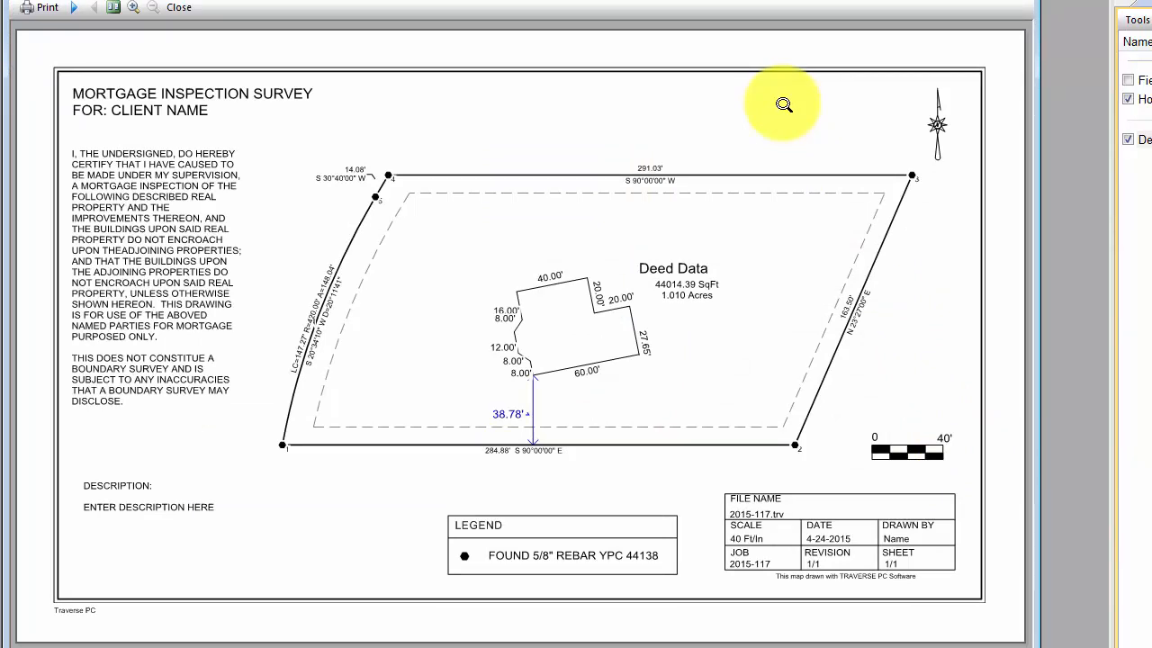
pyautogui.click(177, 8)
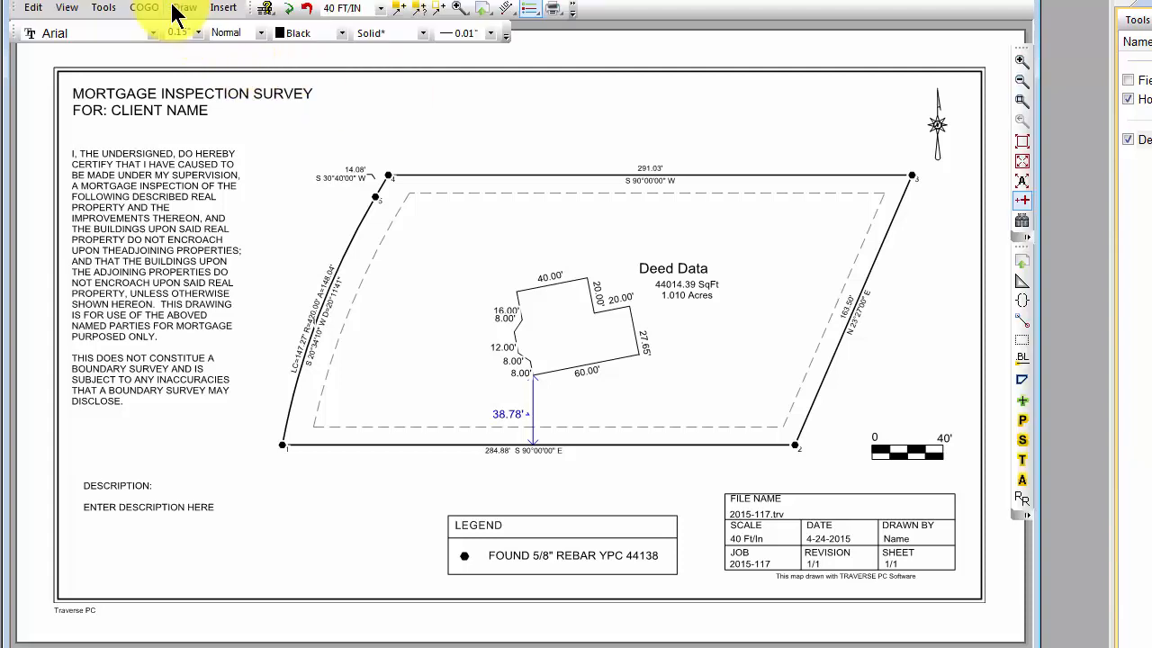
# Step: Print the drawing with the Traverse PC PDF printer, saving it in the temp folder as 2015-117-Final (Grid Bearing, Grid Dist, Feet).pdf
pyautogui.rightClick(506, 134)
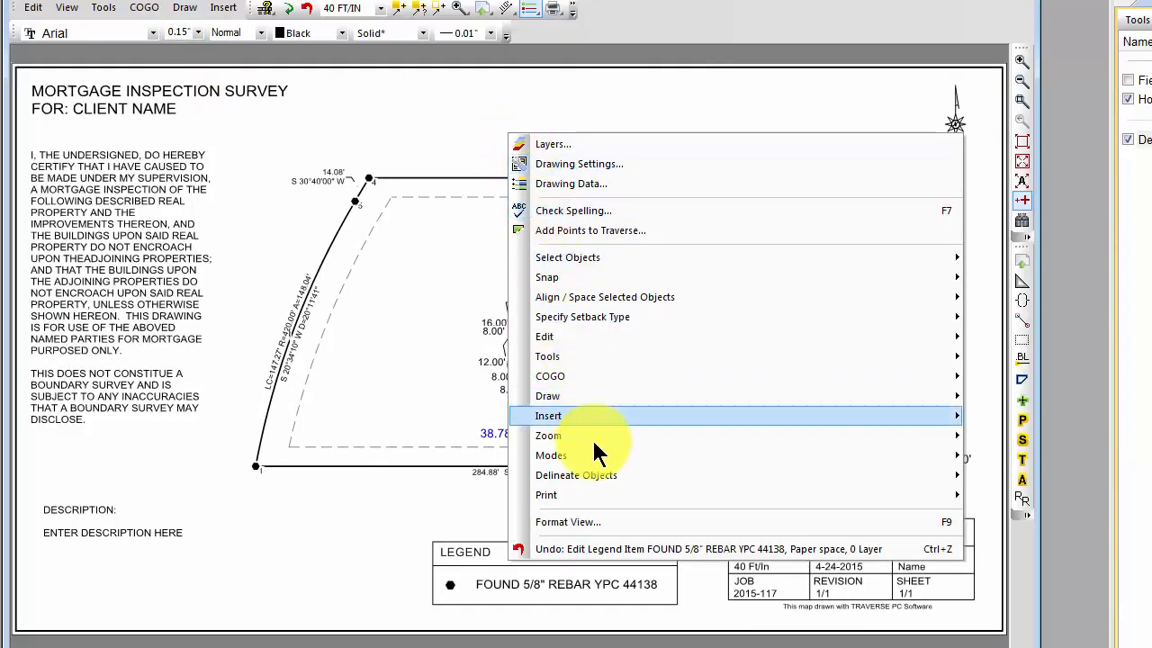
pyautogui.moveTo(582, 494)
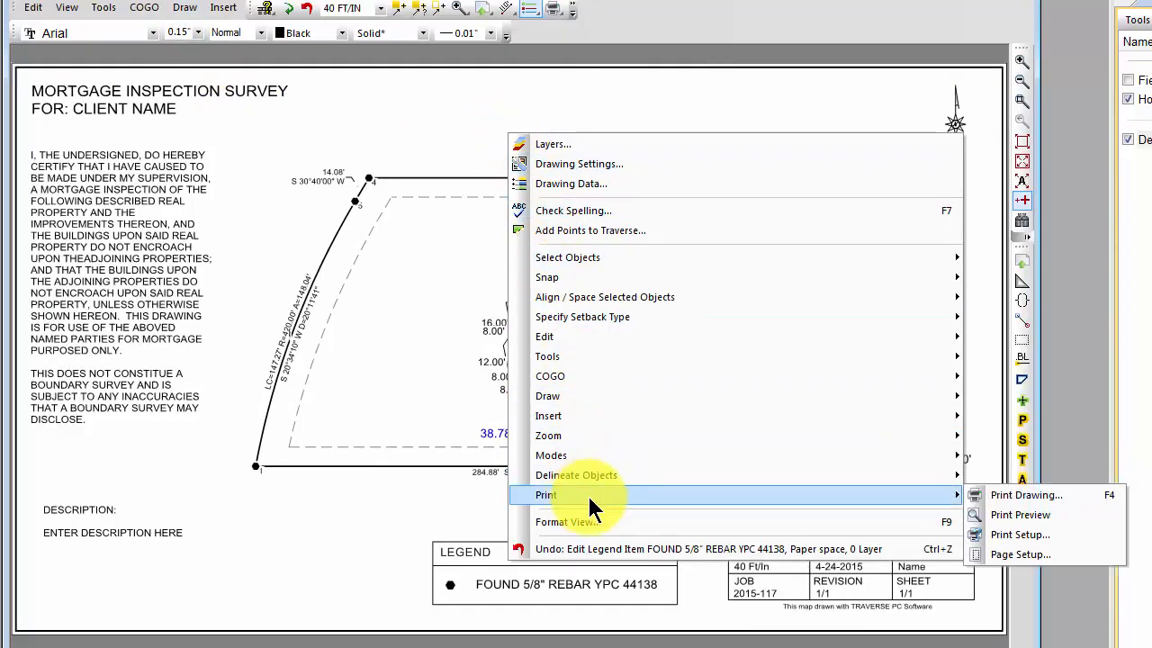
pyautogui.click(1001, 493)
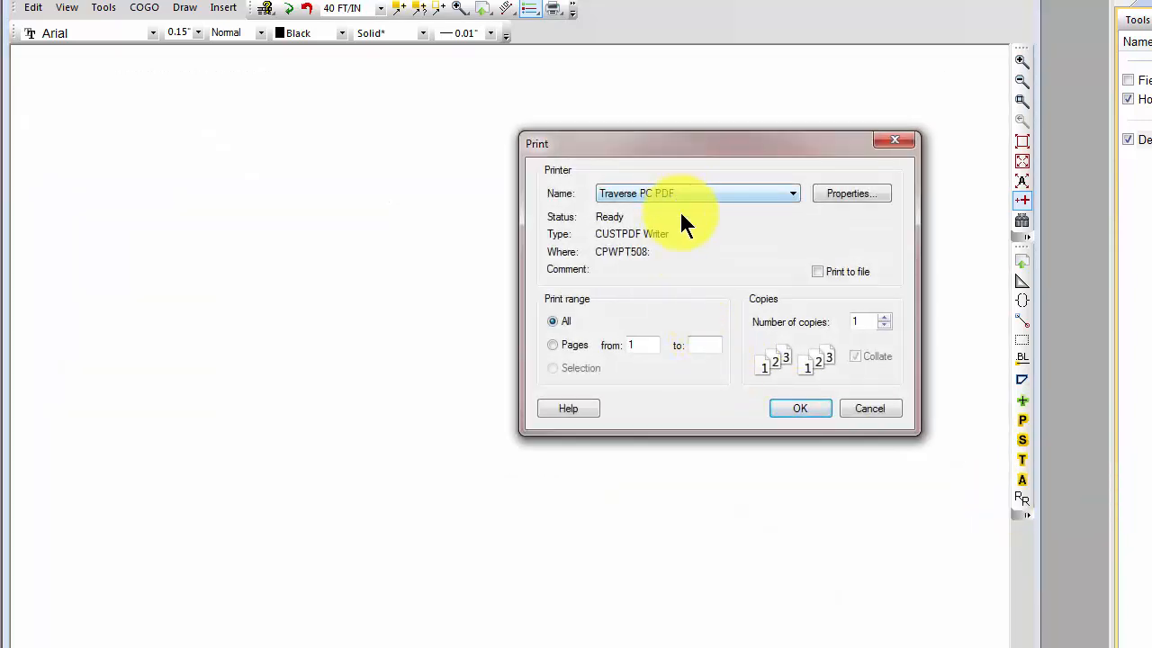
pyautogui.click(800, 408)
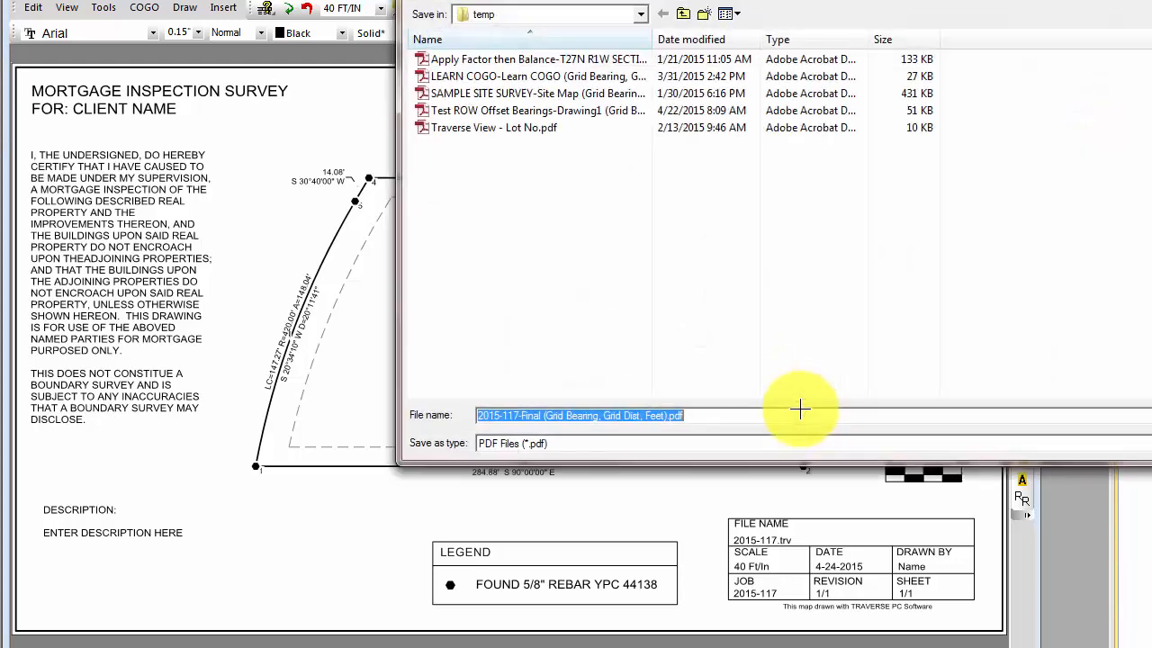
pyautogui.press('Return')
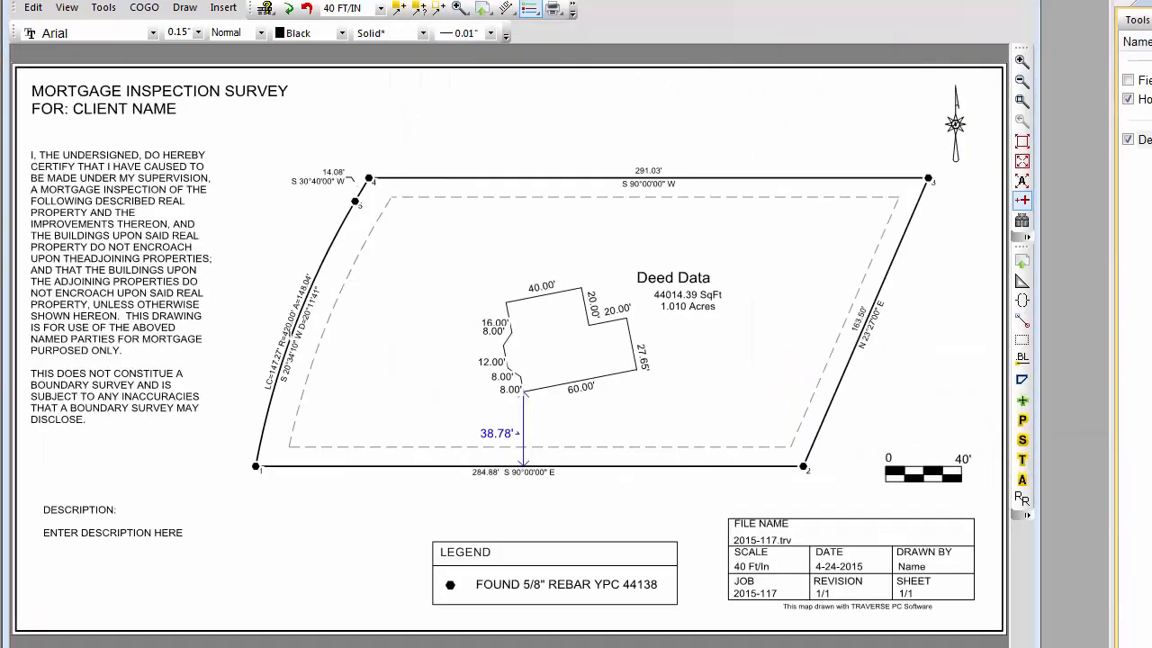